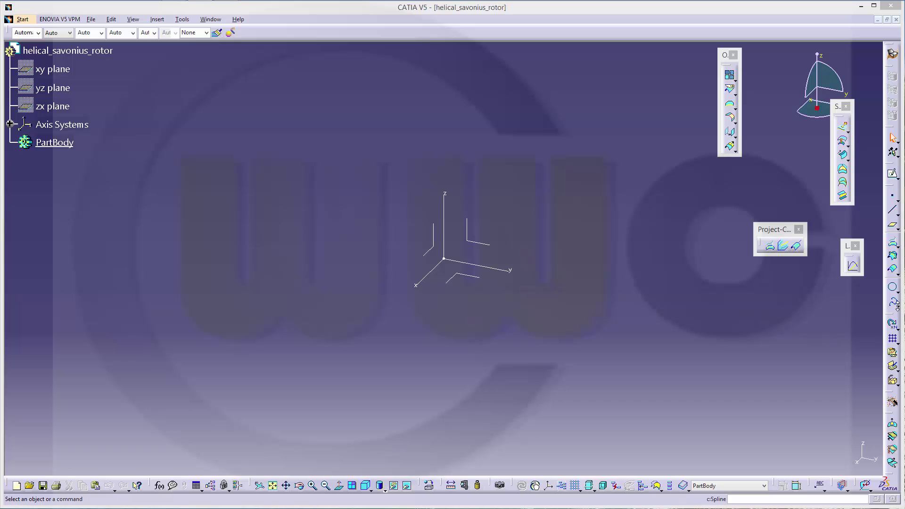
Step: Start a new helix and create Point.1 at Y = 50 mm as its starting point
click(898, 324)
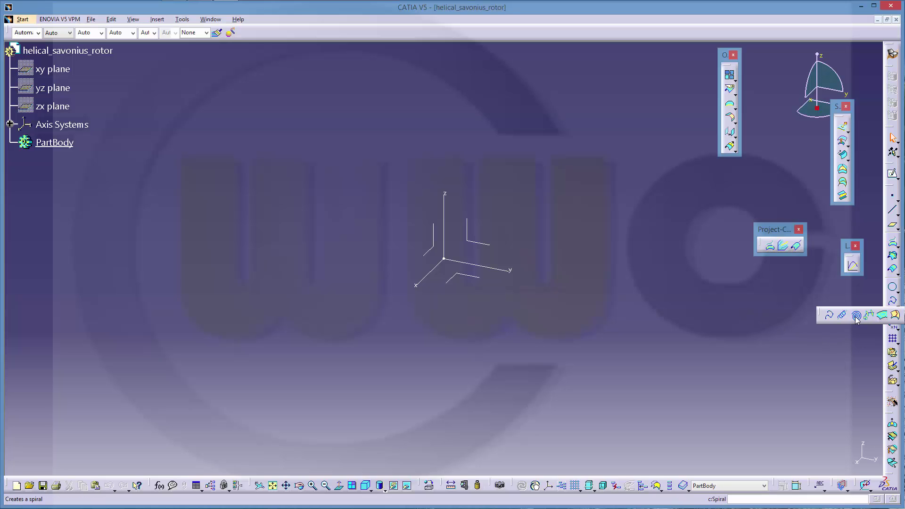
click(843, 316)
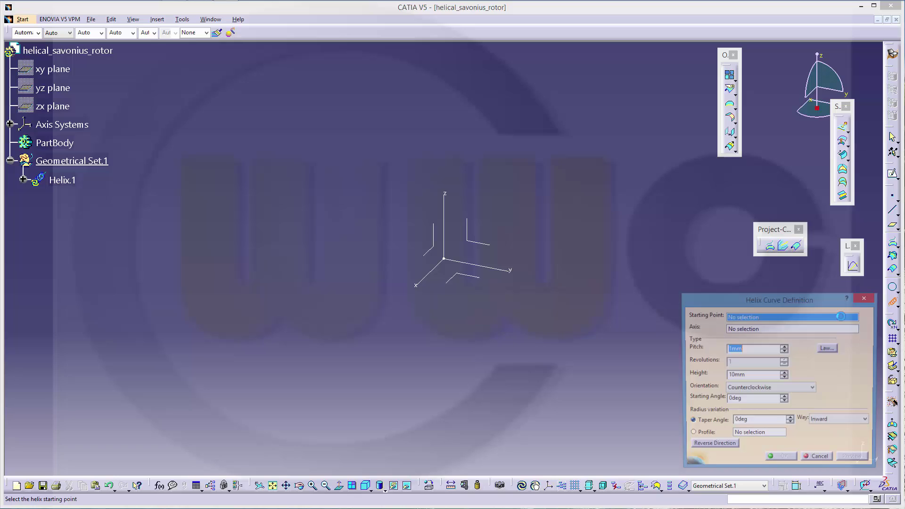
drag(774, 300, 644, 153)
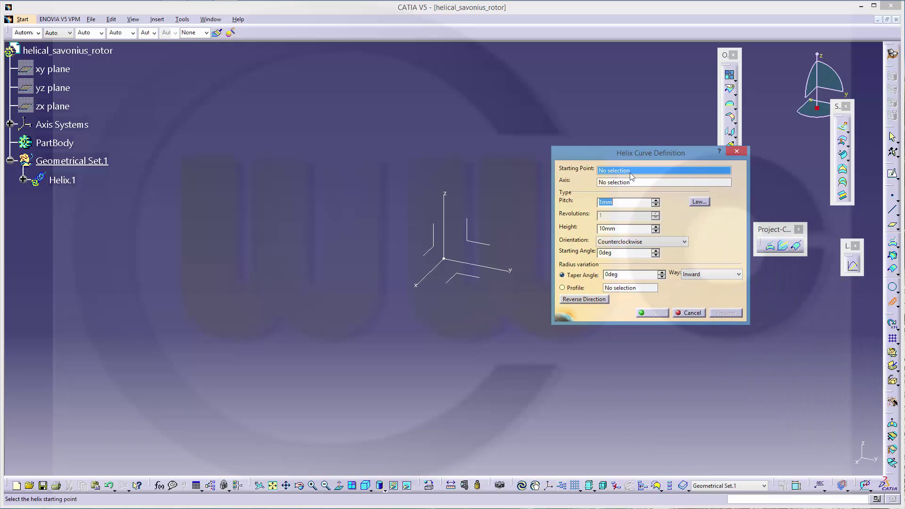
right_click(632, 171)
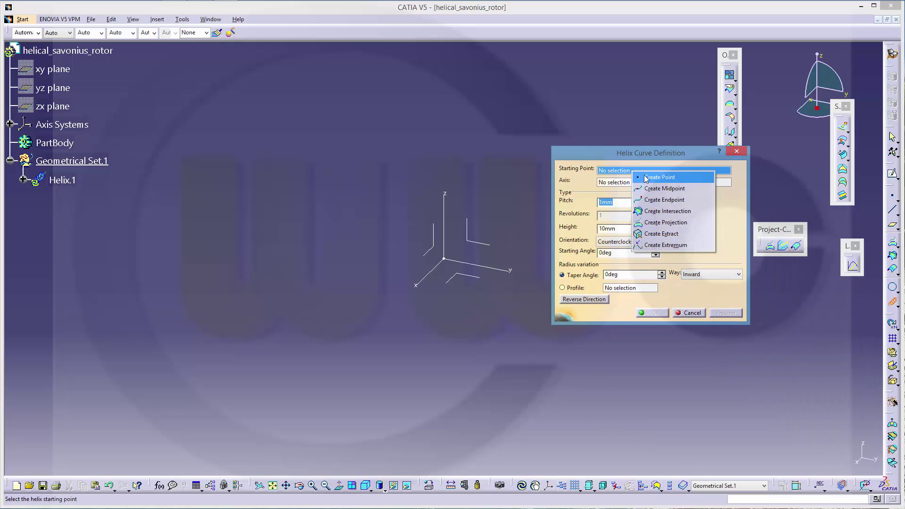
click(647, 178)
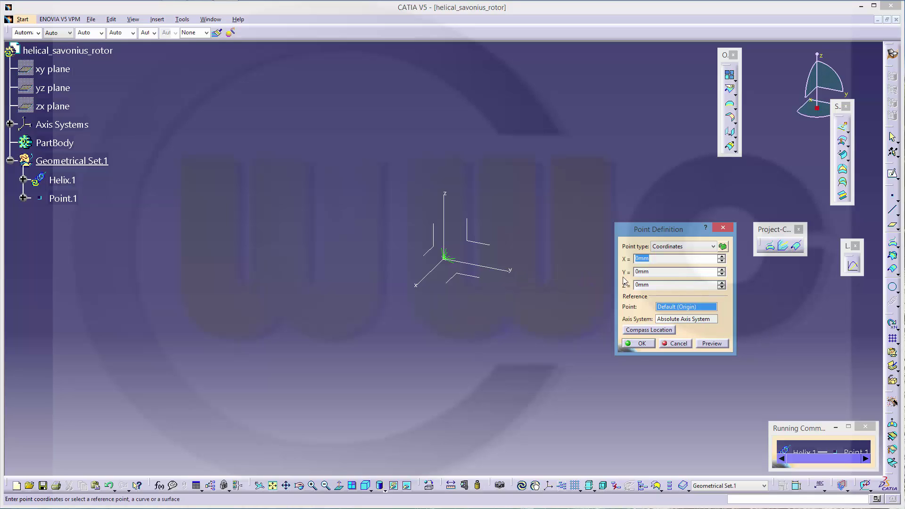
key(Tab)
key(Num_Lock)
text(50)
key(Return)
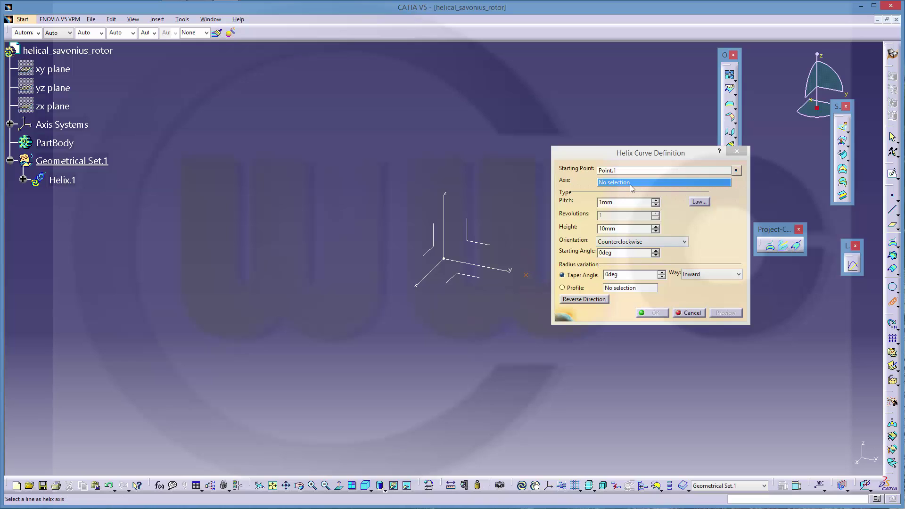
Step: Complete Helix.1 about the Z axis with a 200 mm pitch and 100 mm height
click(448, 196)
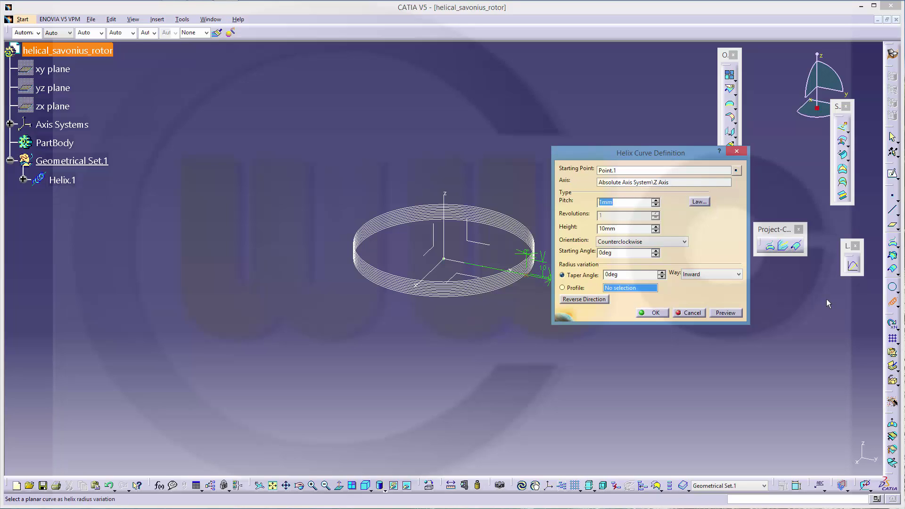
text(200)
key(Tab)
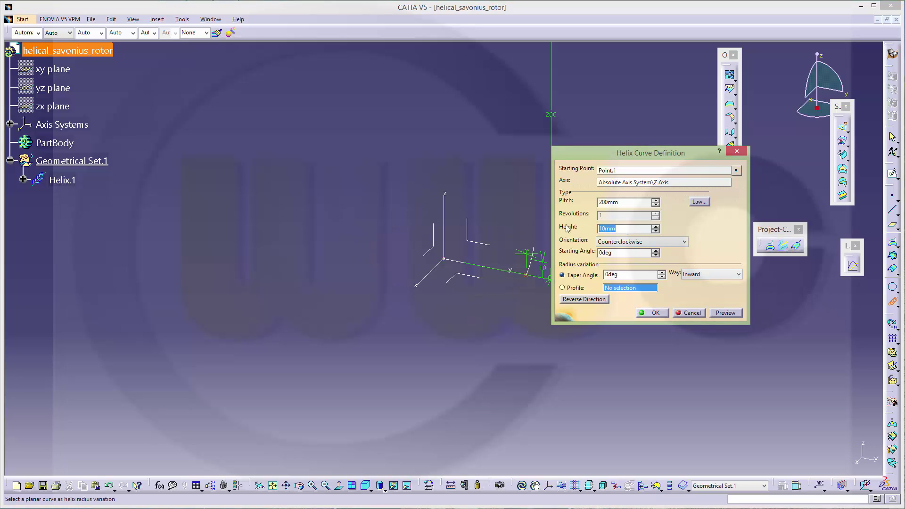
text(100)
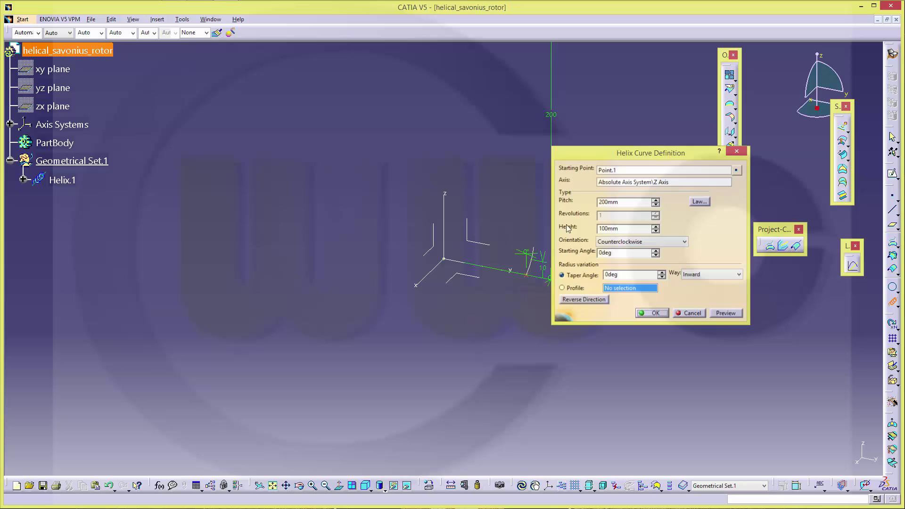
key(Return)
middle_drag(575, 227, 590, 262)
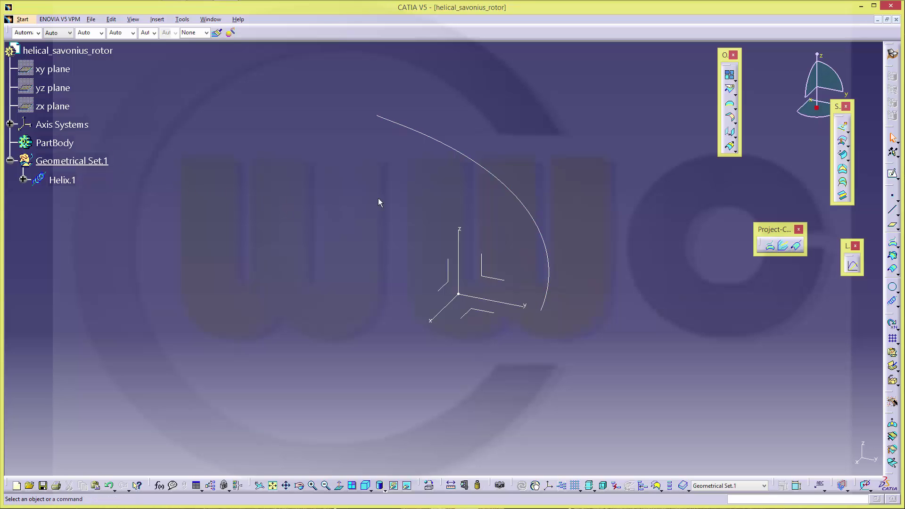
Step: Create Sketch.1 on the xy plane and clear the selection
click(894, 177)
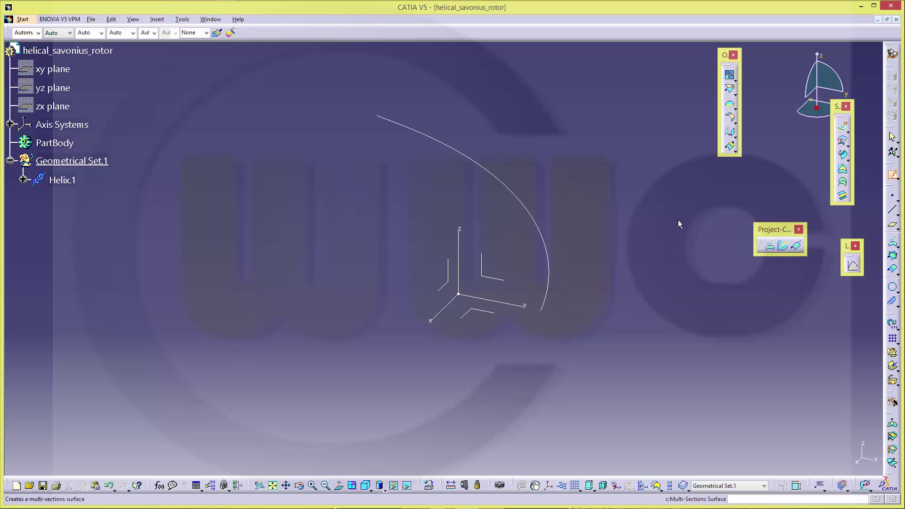
click(493, 315)
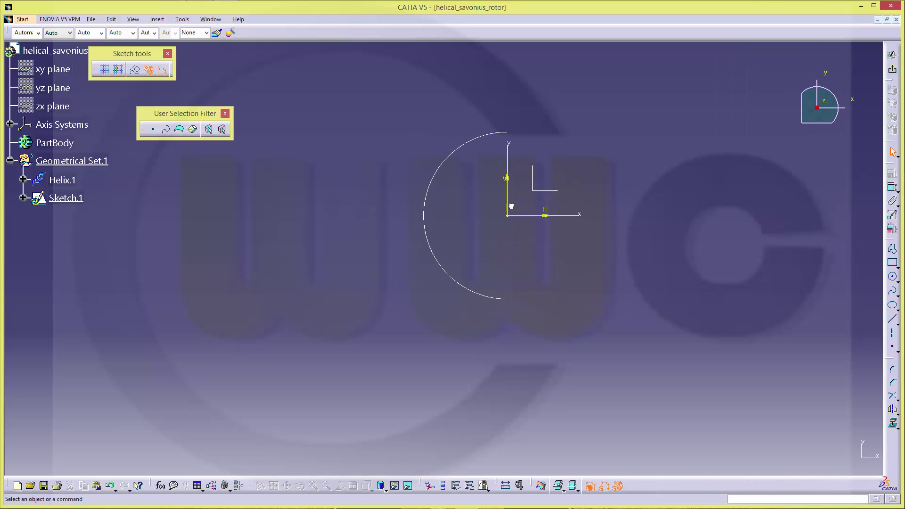
drag(494, 169, 565, 236)
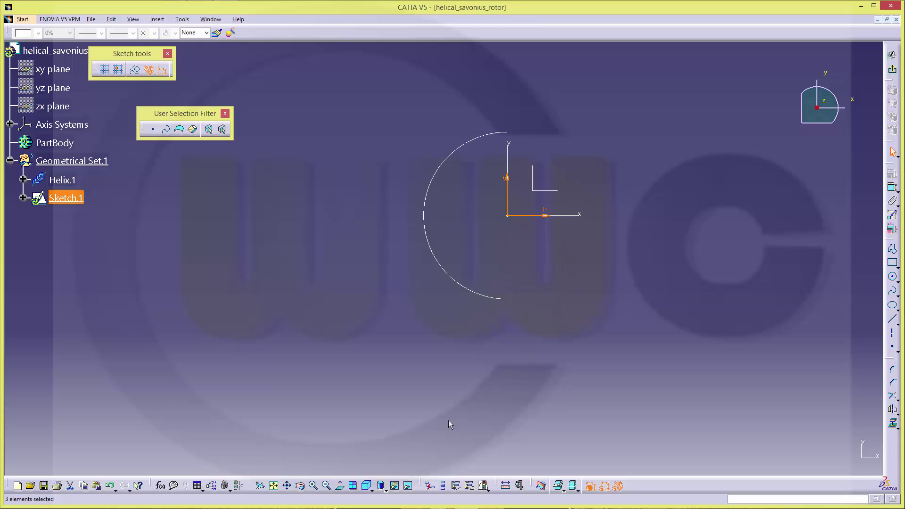
click(425, 473)
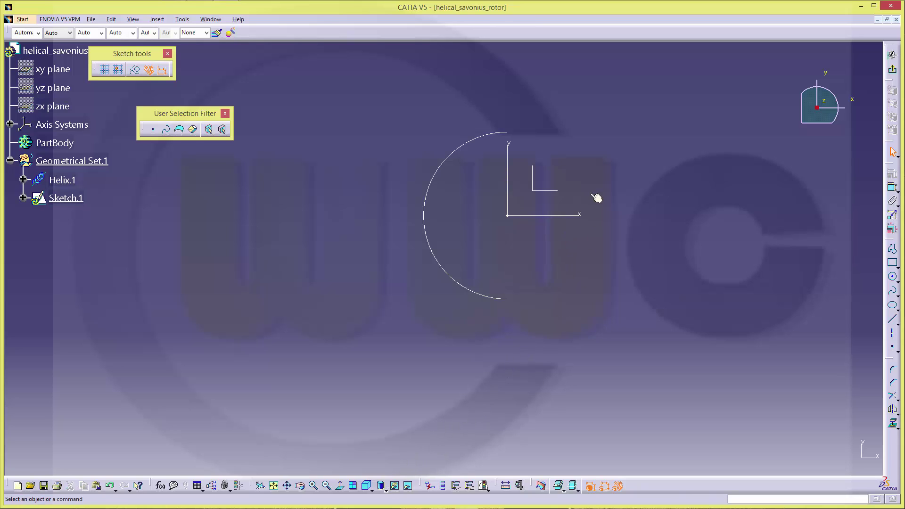
middle_drag(592, 184, 583, 207)
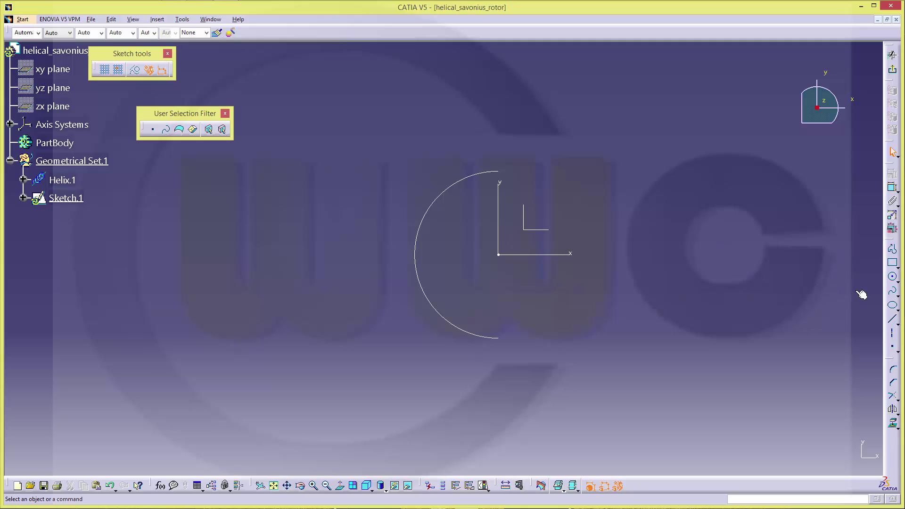
Step: Draw two circles, one above and one below the sketch origin
click(893, 278)
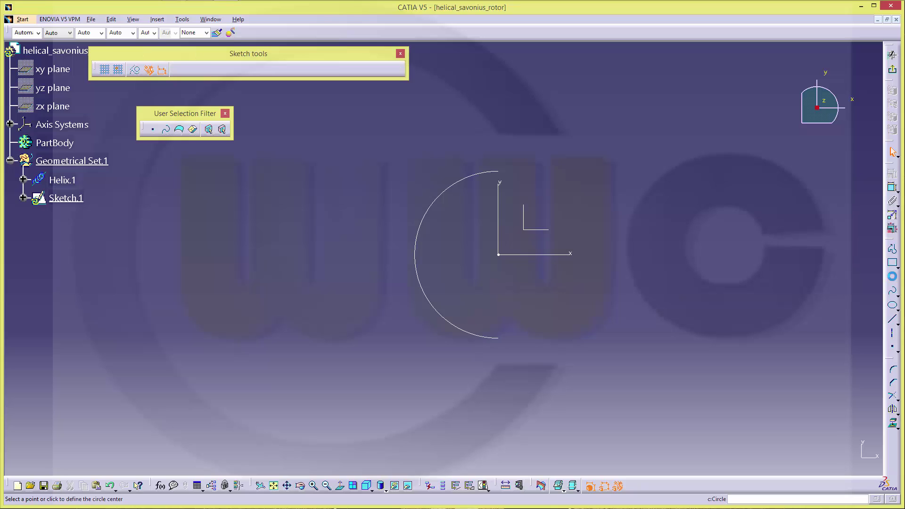
click(513, 198)
click(537, 206)
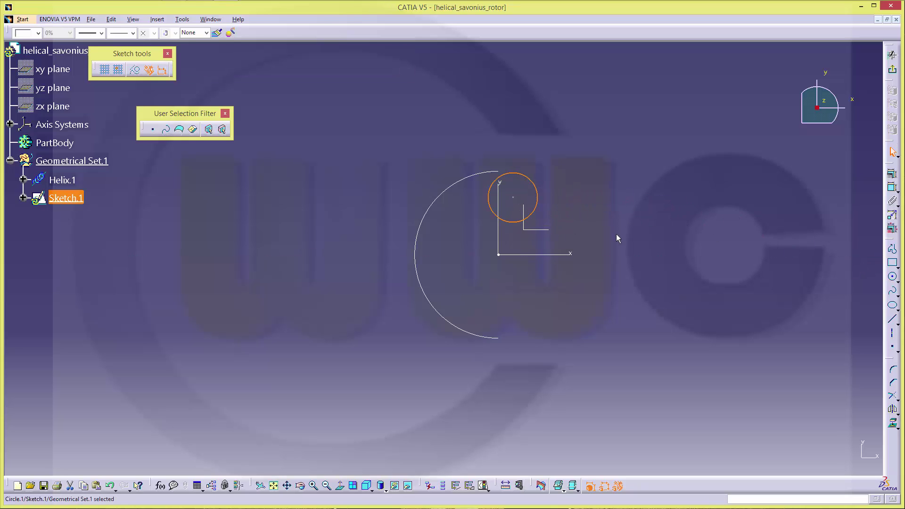
click(893, 277)
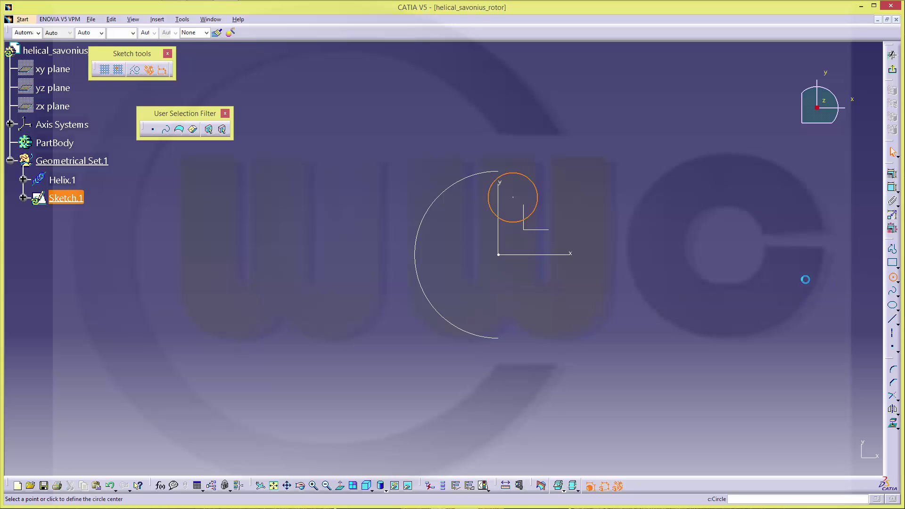
click(513, 303)
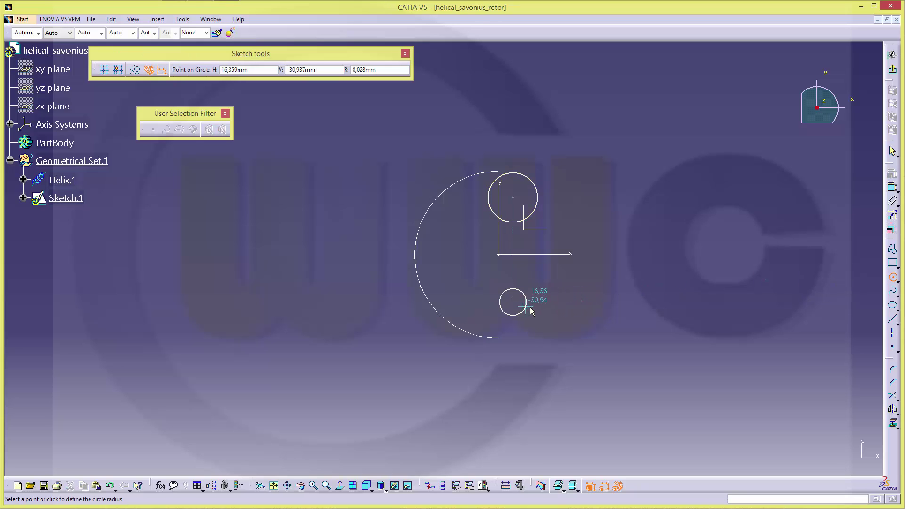
click(535, 300)
click(708, 252)
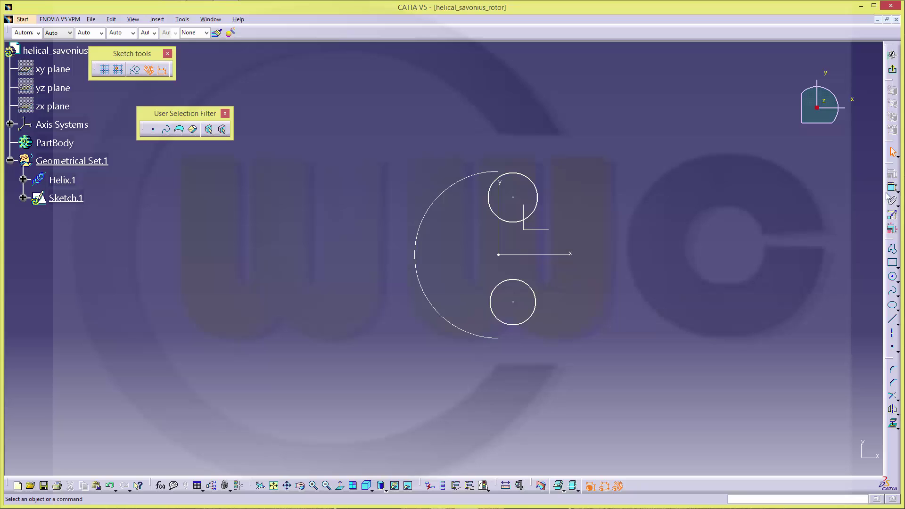
Step: Make both circle centres coincident with the vertical axis
right_click(500, 188)
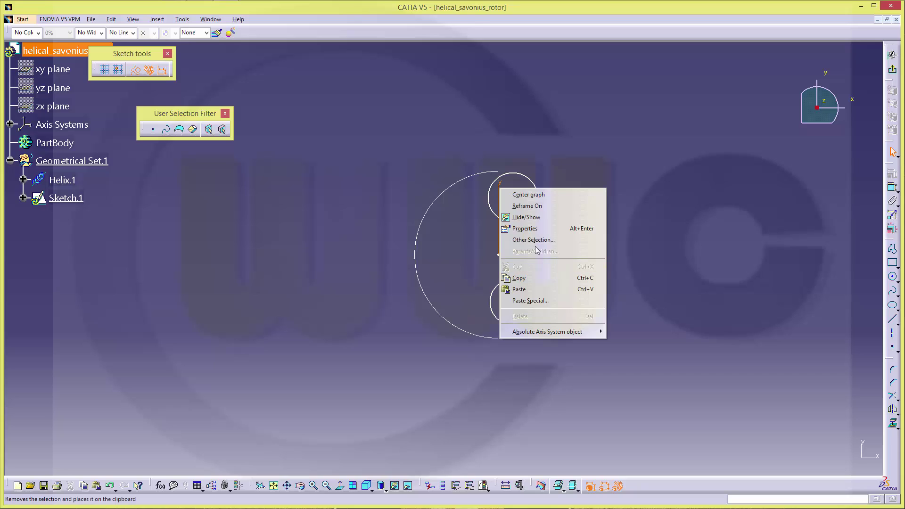
click(537, 194)
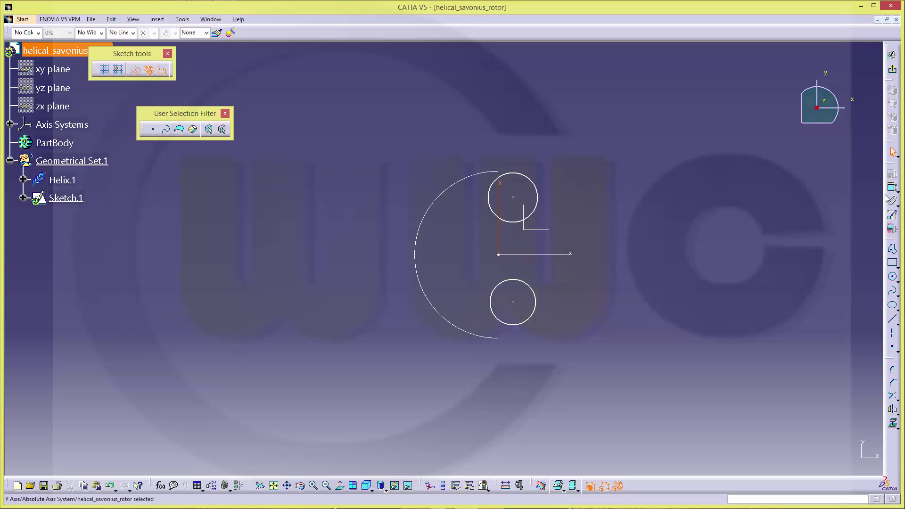
click(519, 203)
right_click(506, 194)
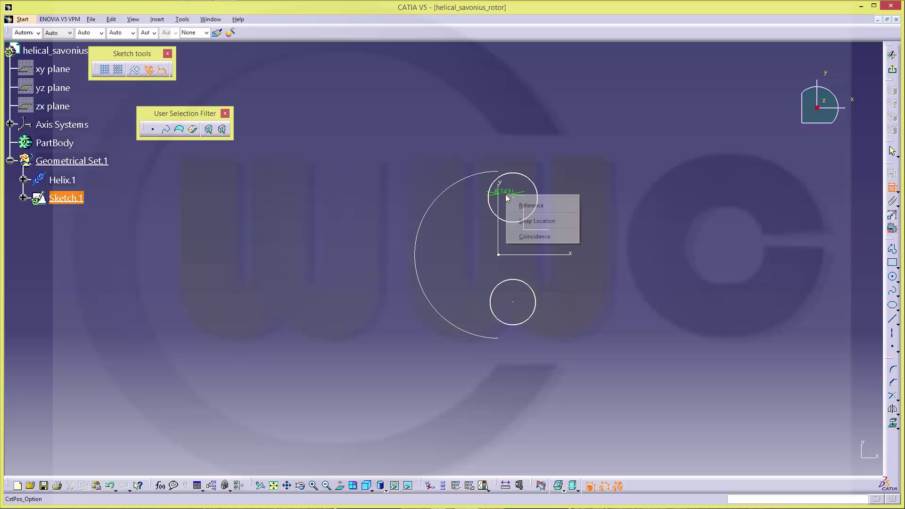
click(523, 236)
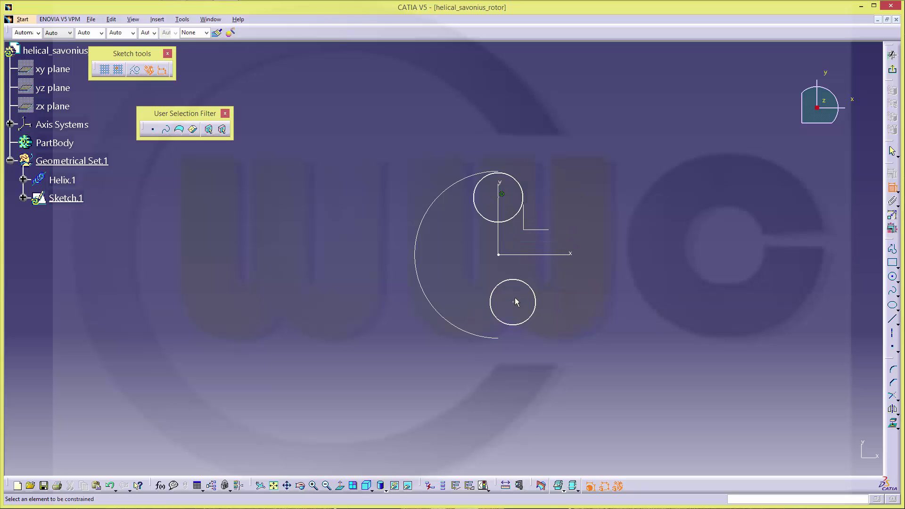
click(503, 246)
right_click(499, 241)
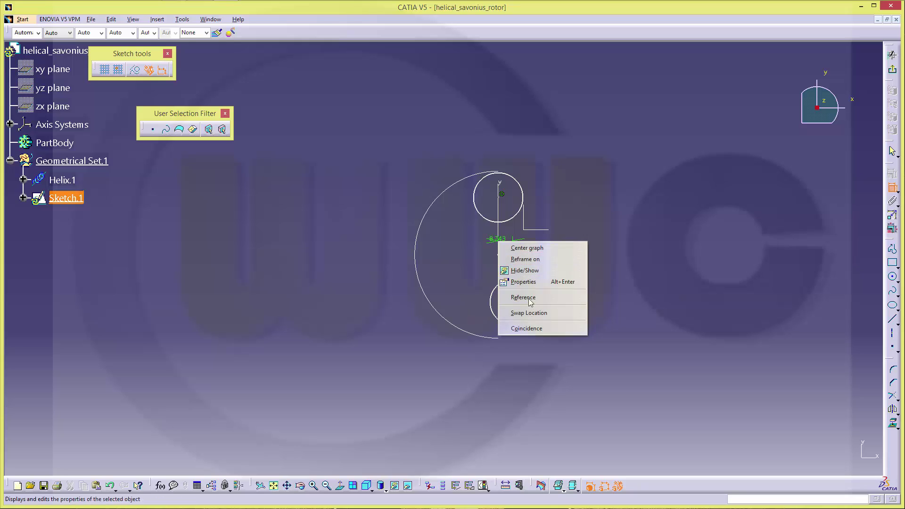
click(526, 329)
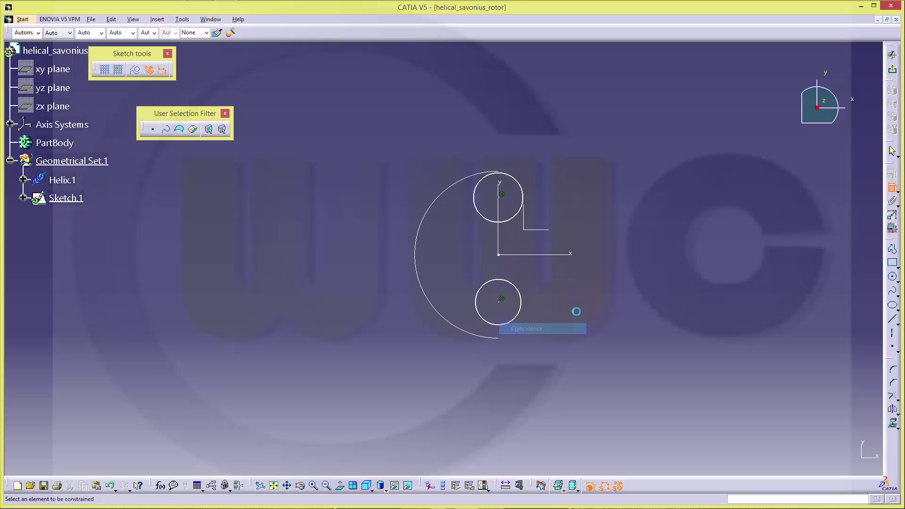
Step: Dimension the lower and upper circles to a 50 mm diameter each
click(527, 309)
click(572, 306)
double_click(574, 307)
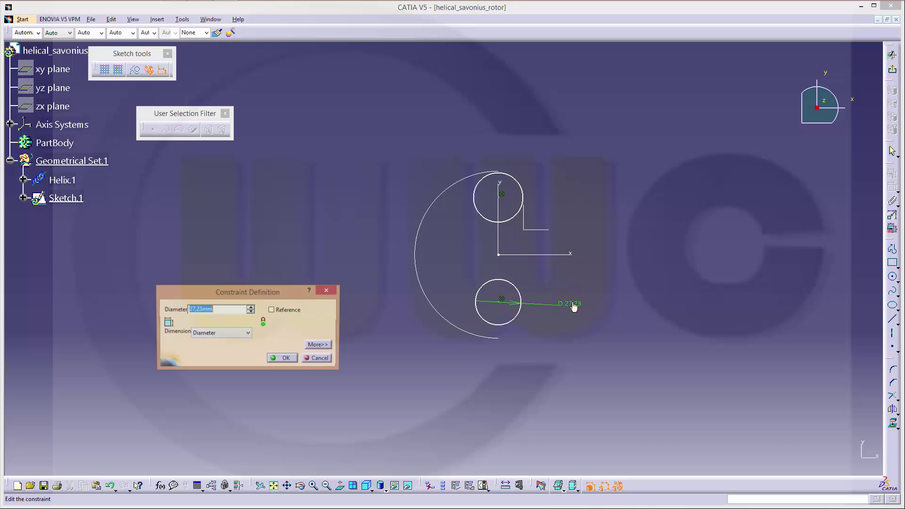
text(50)
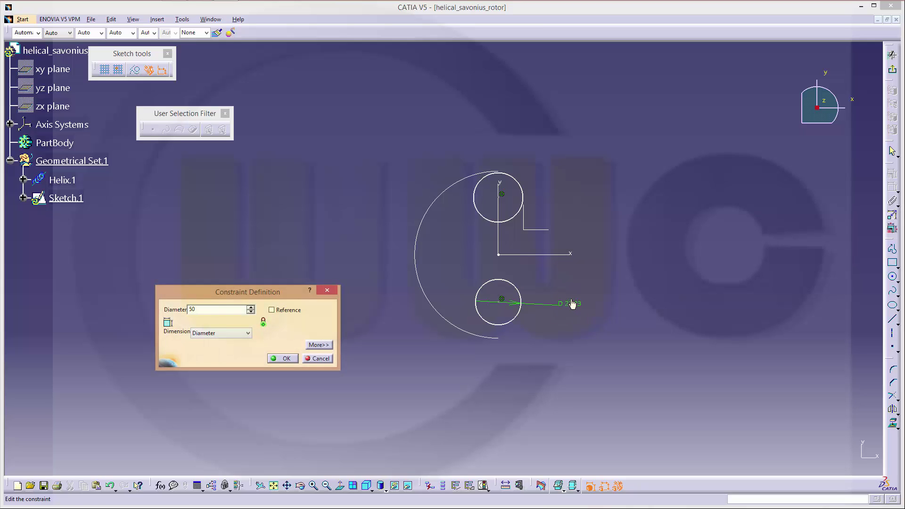
key(Return)
click(521, 191)
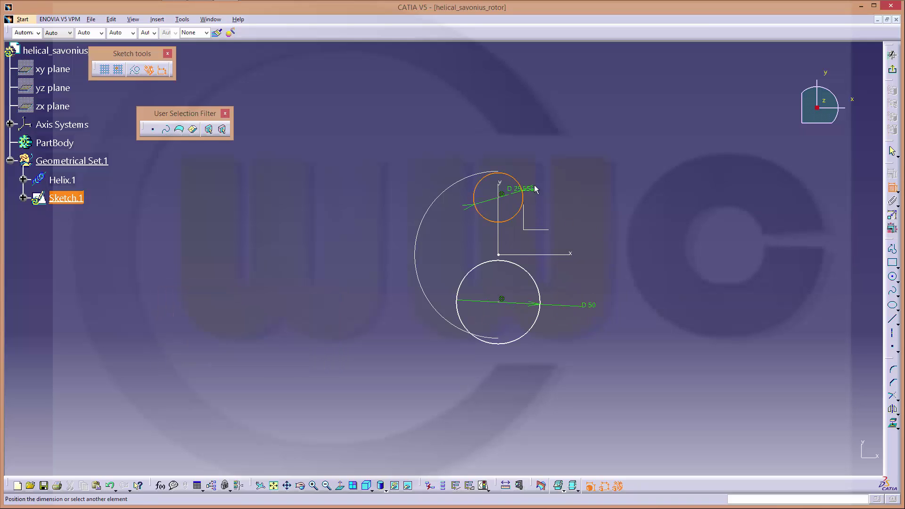
click(558, 174)
double_click(561, 177)
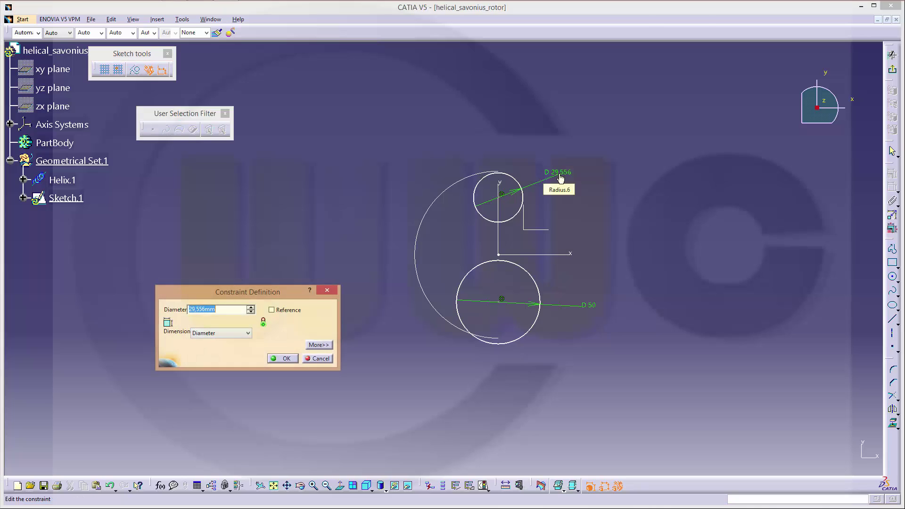
text(50)
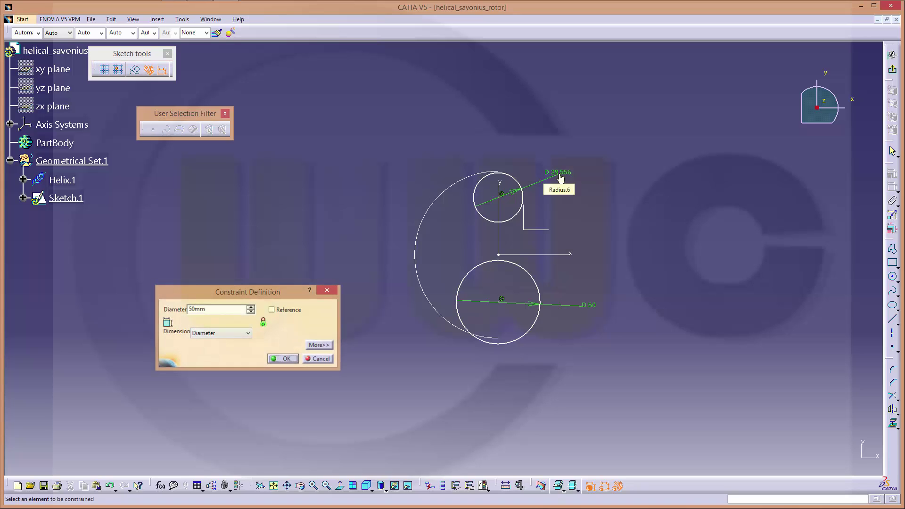
key(Return)
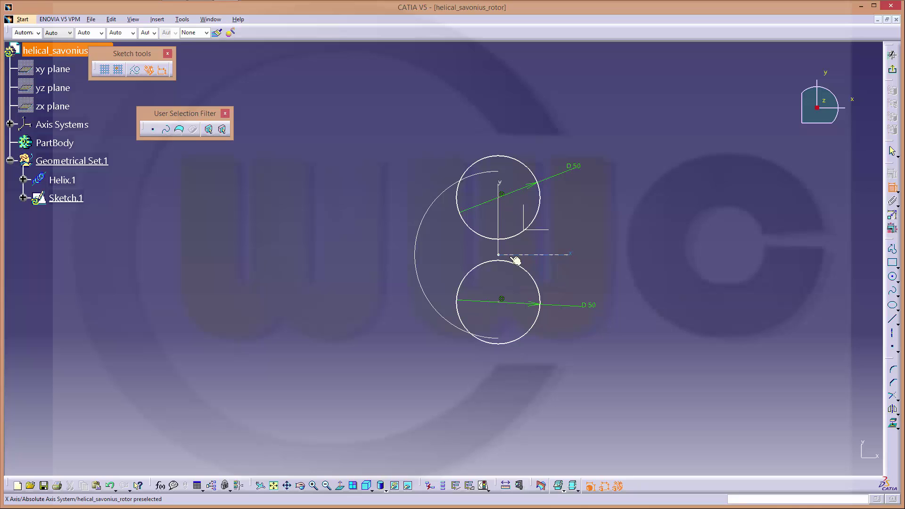
Step: Make the circles tangent and make their contact point coincident with the origin
click(491, 261)
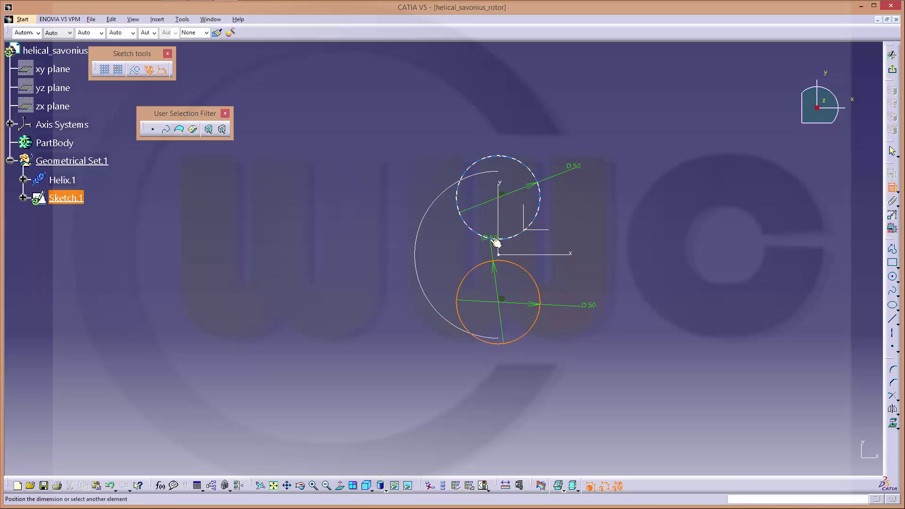
click(495, 242)
right_click(616, 238)
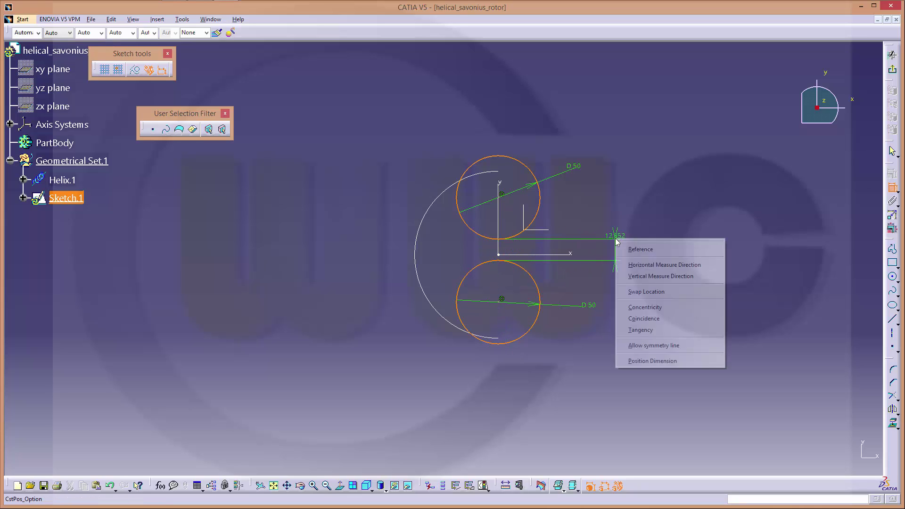
click(651, 331)
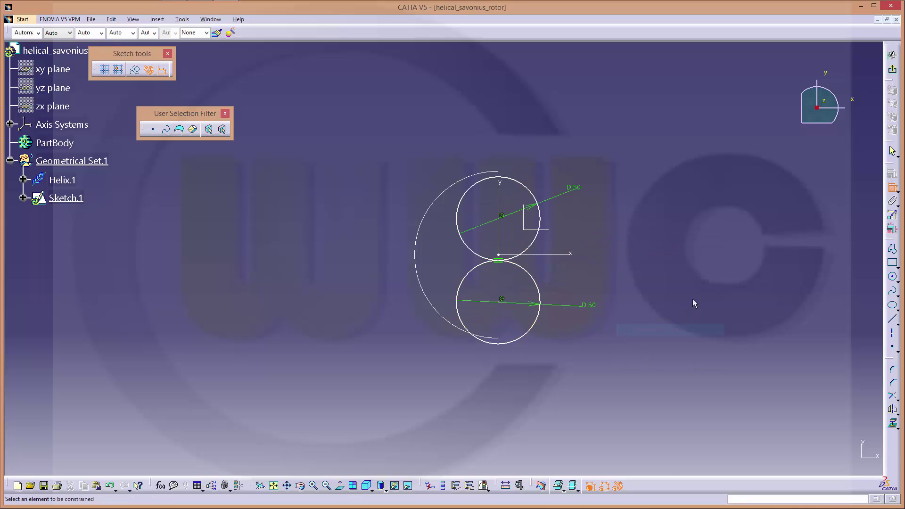
click(503, 259)
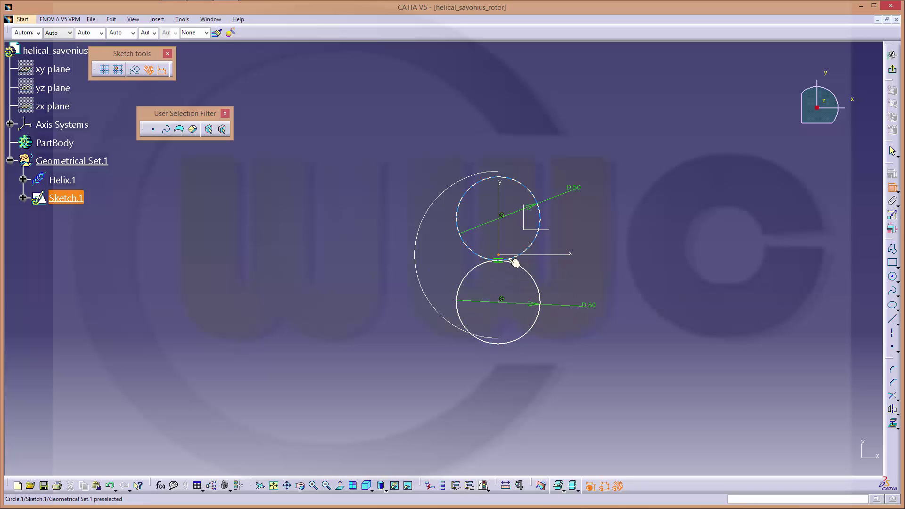
right_click(510, 259)
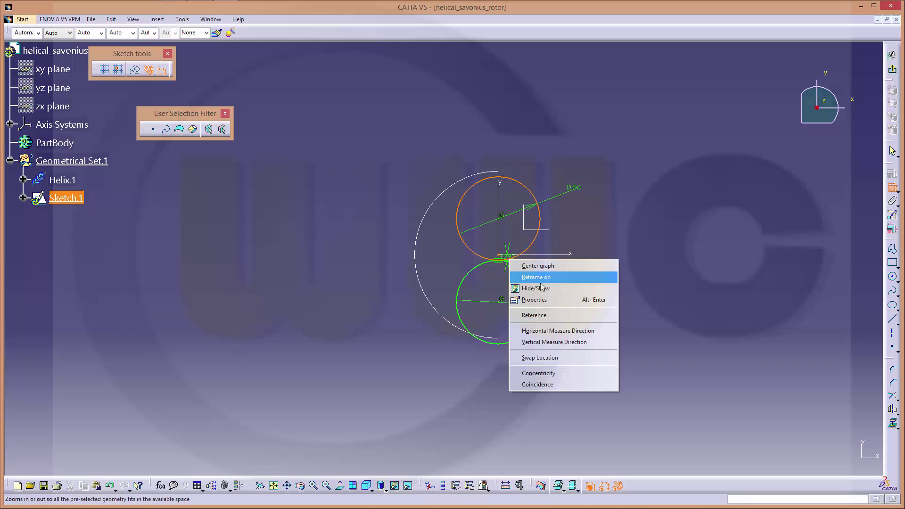
click(542, 385)
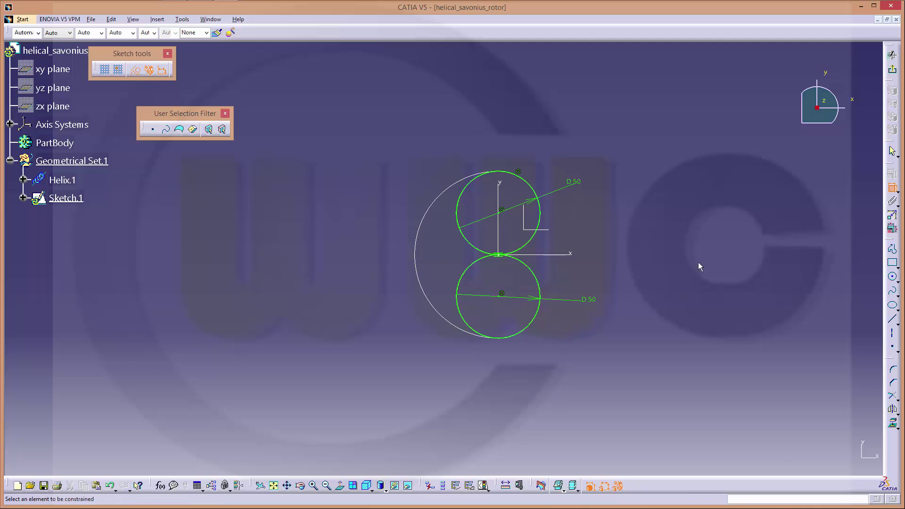
Step: Draw a line through both circles and constrain it onto the vertical axis
click(893, 319)
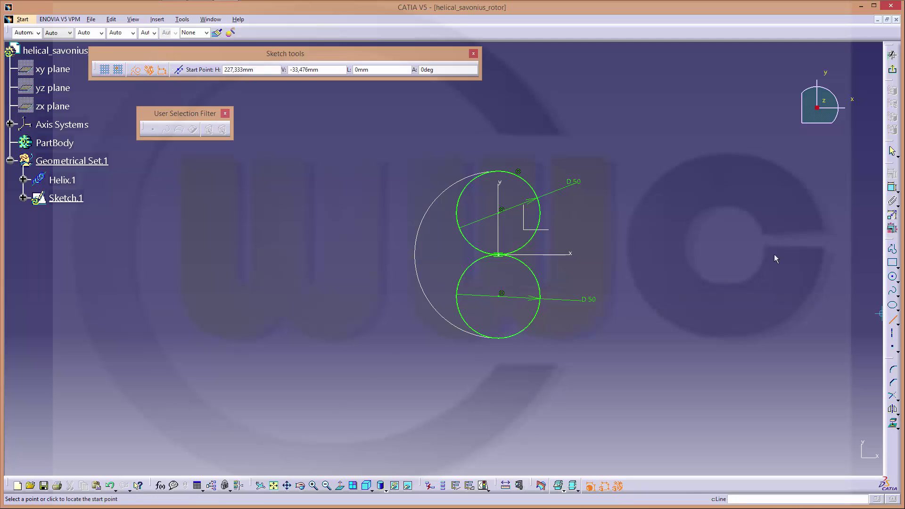
click(511, 144)
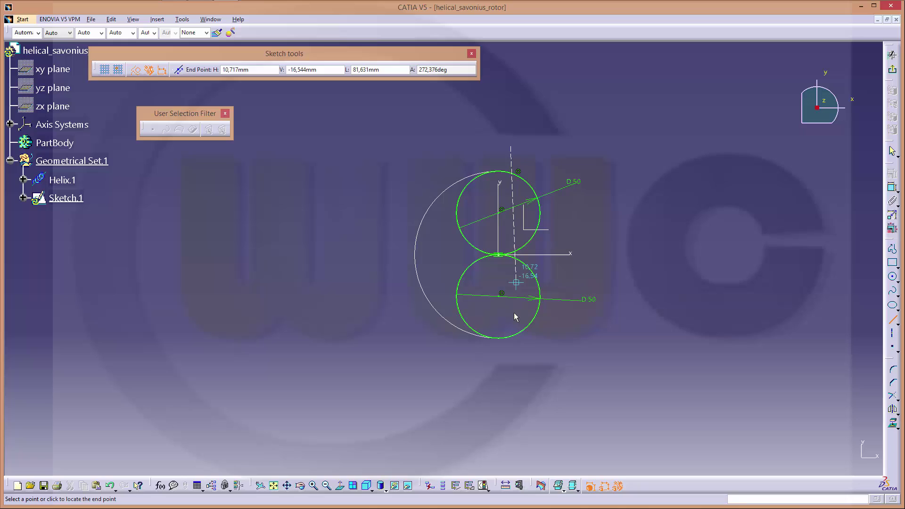
click(518, 375)
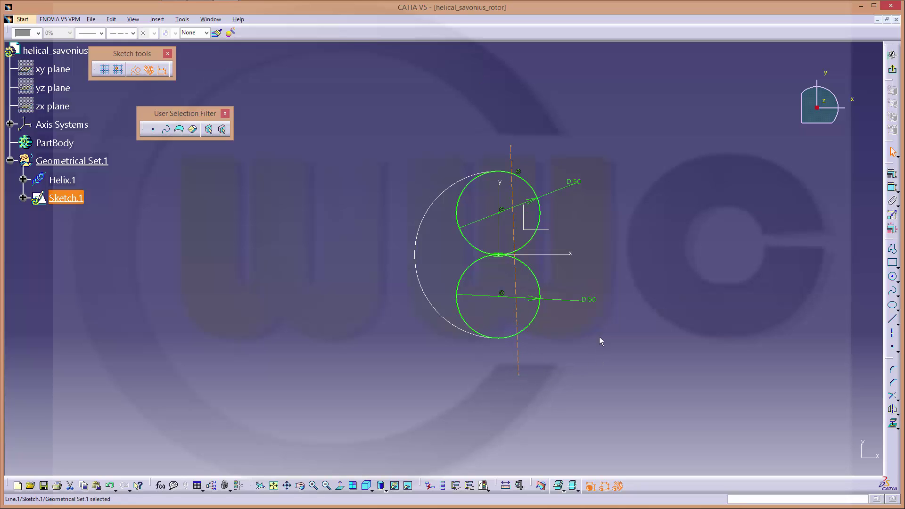
click(635, 273)
click(893, 187)
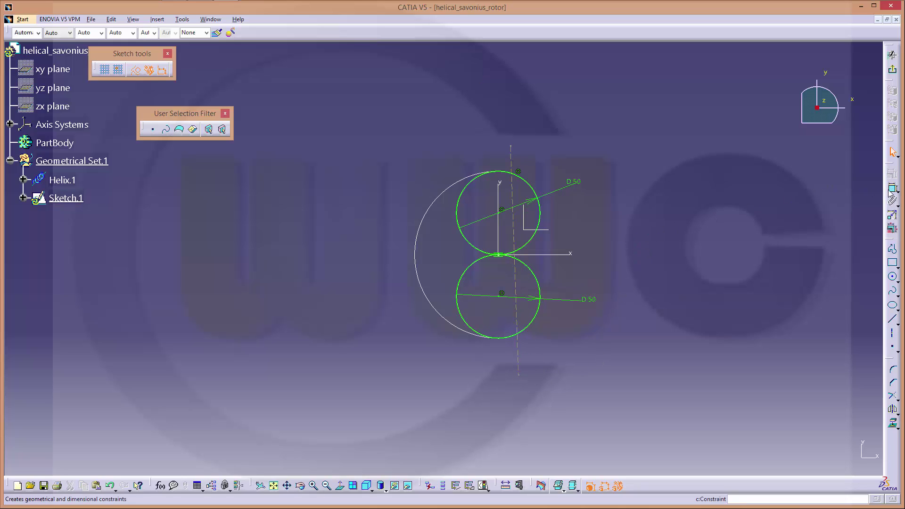
click(512, 156)
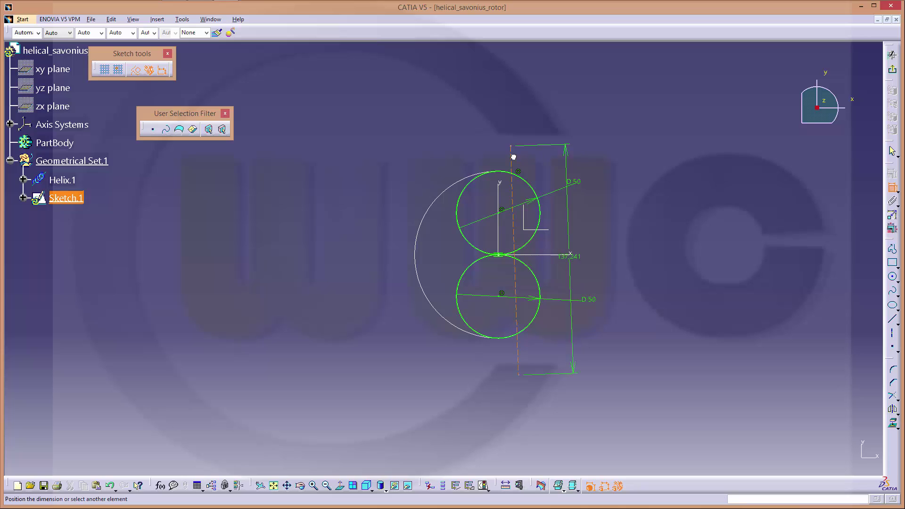
click(498, 198)
right_click(539, 147)
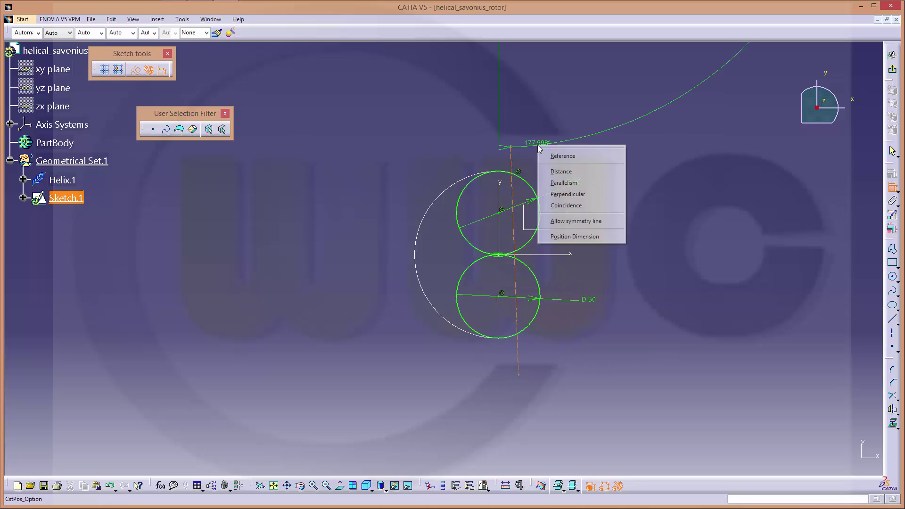
click(588, 206)
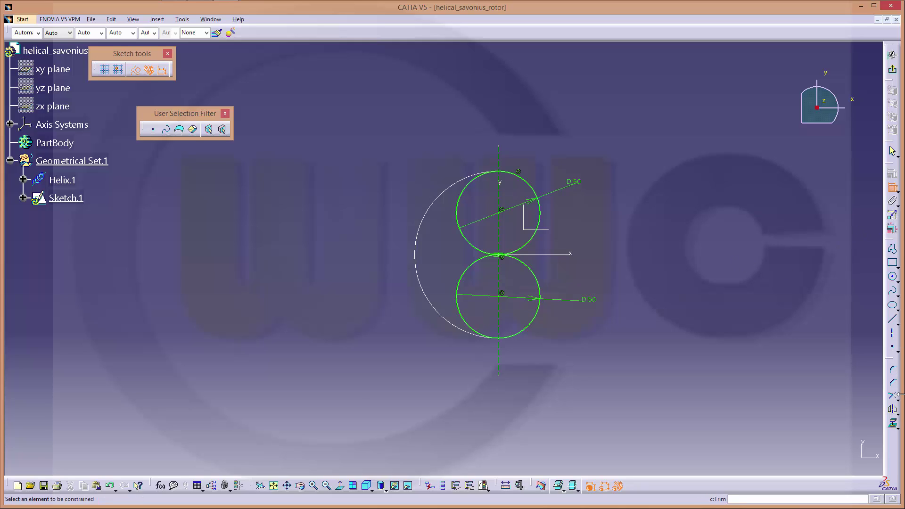
Step: Quick-trim the line ends and opposite halves of both circles, then exit the Sketcher
click(899, 401)
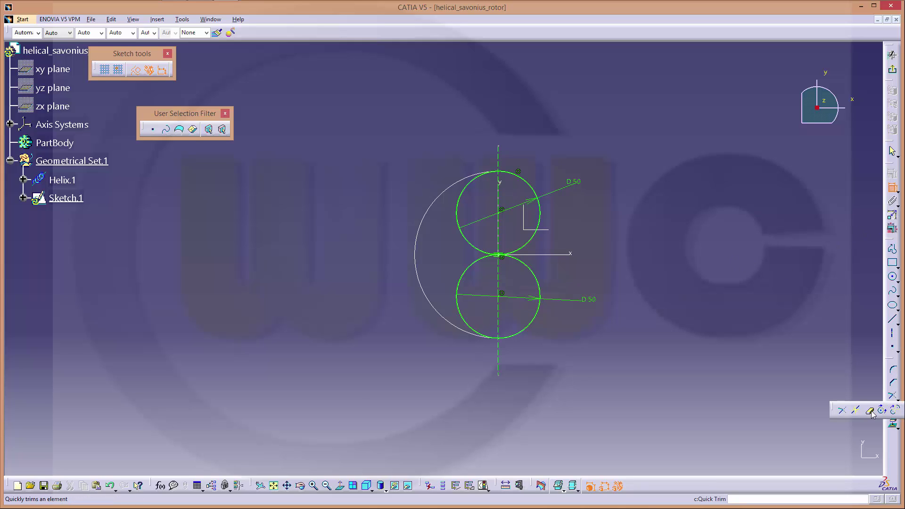
click(870, 406)
click(503, 360)
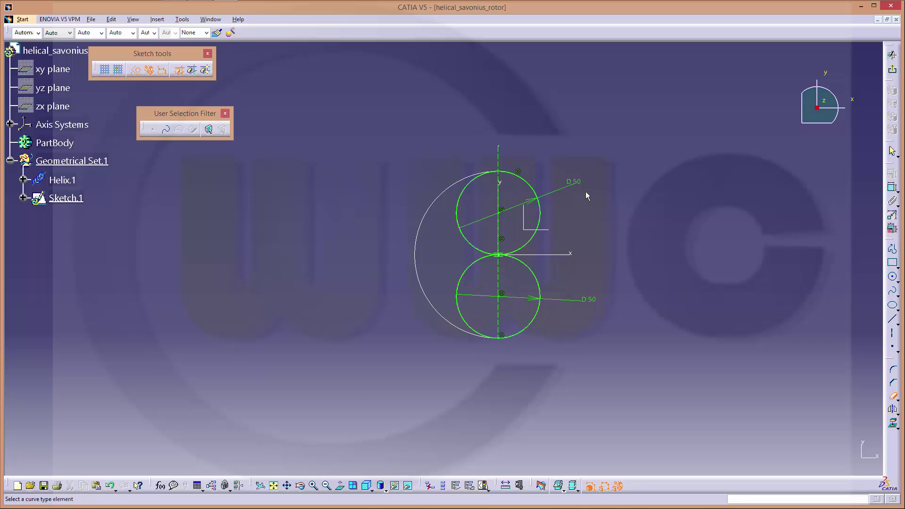
click(500, 160)
click(458, 210)
click(539, 283)
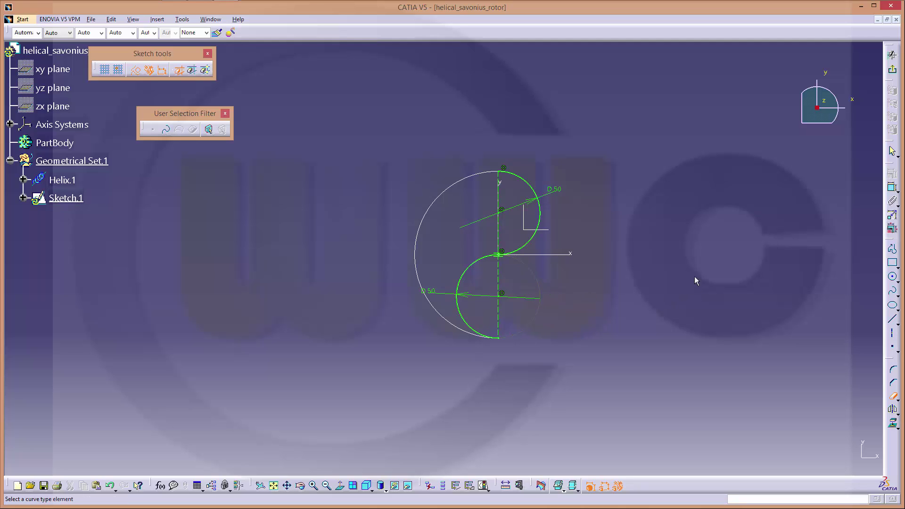
click(894, 71)
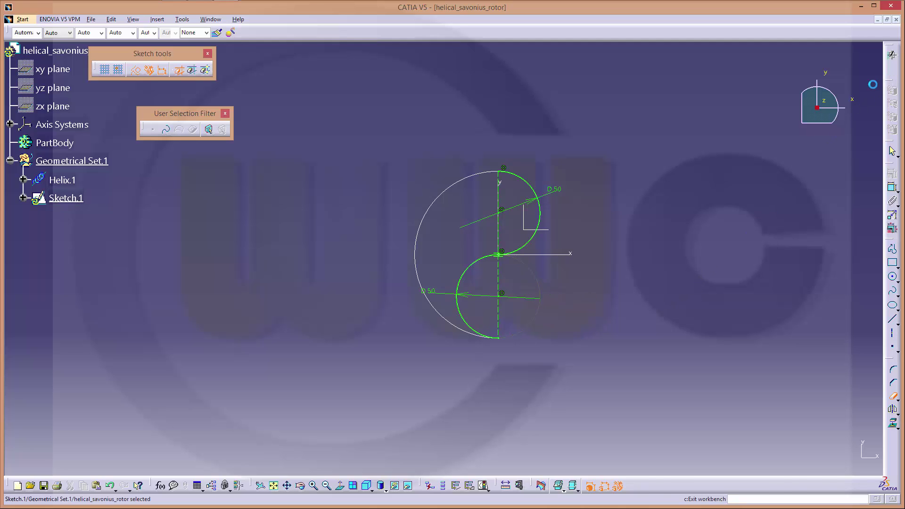
Step: Sweep Sketch.1 along Helix.1 using the 'With pulling direction' subtype and the XY plane
middle_drag(553, 244, 540, 230)
middle_drag(420, 195, 316, 249)
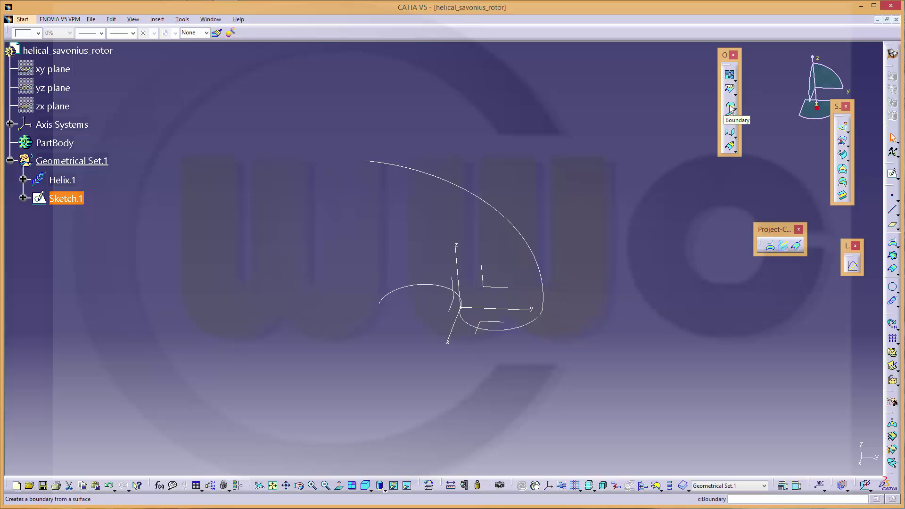
click(843, 156)
drag(772, 166, 736, 102)
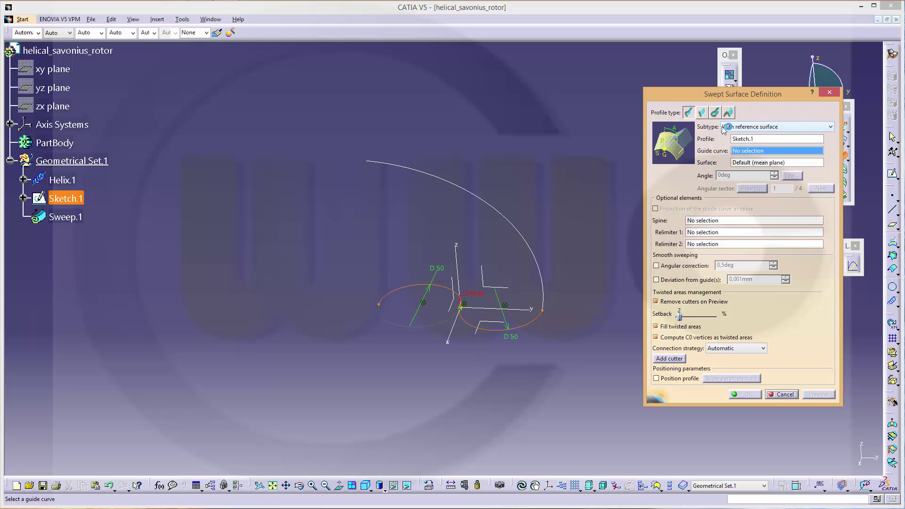
click(832, 127)
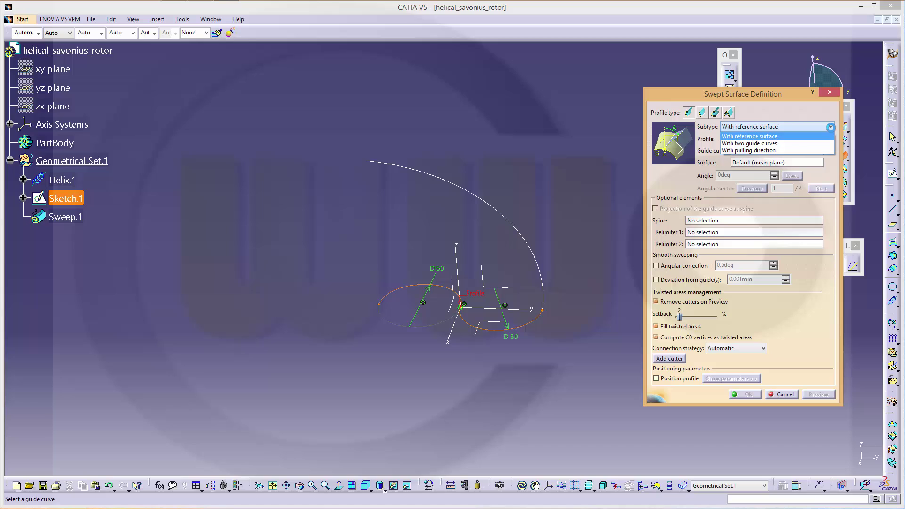
click(749, 151)
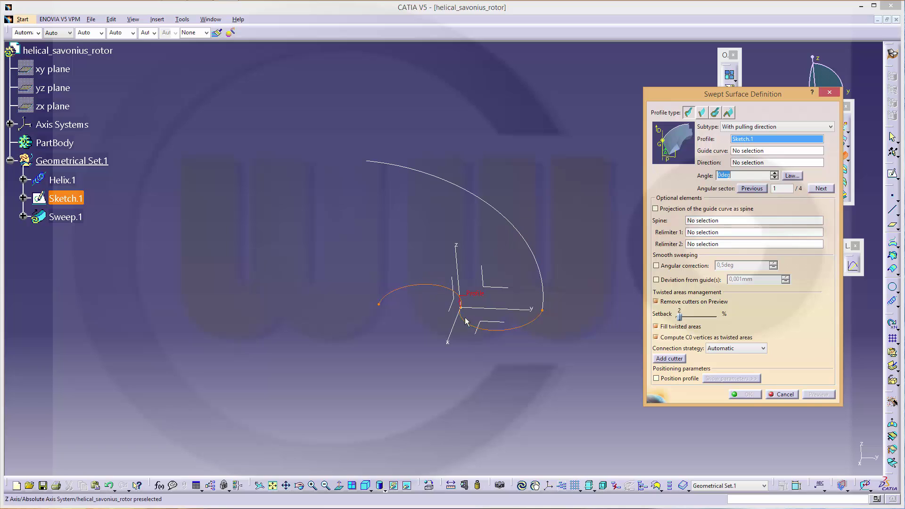
click(752, 151)
click(465, 188)
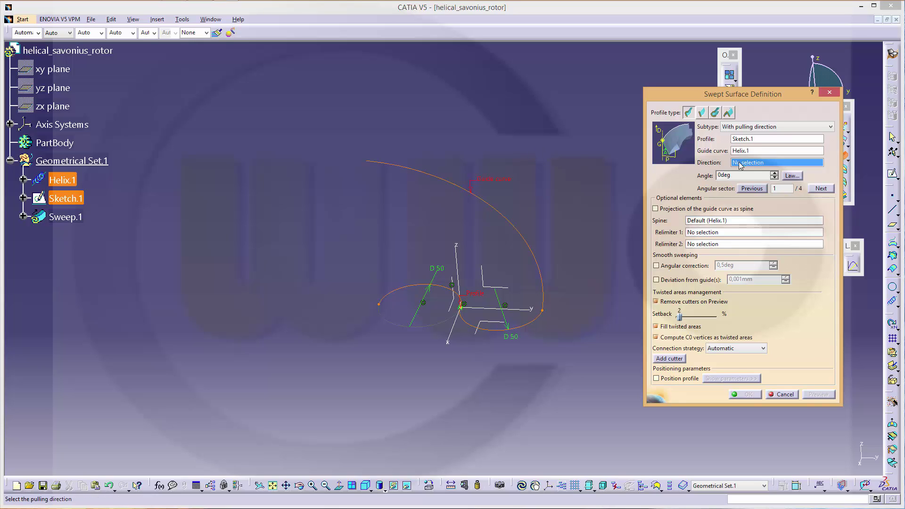
click(496, 321)
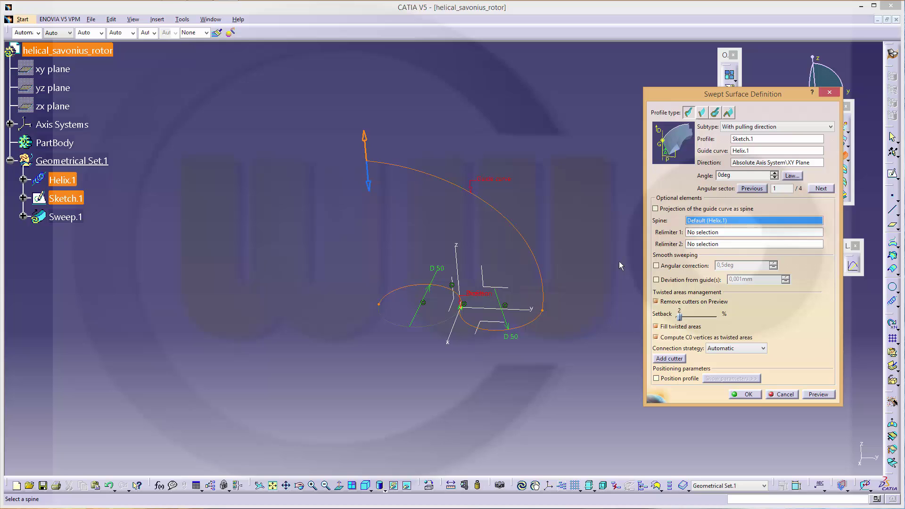
click(749, 395)
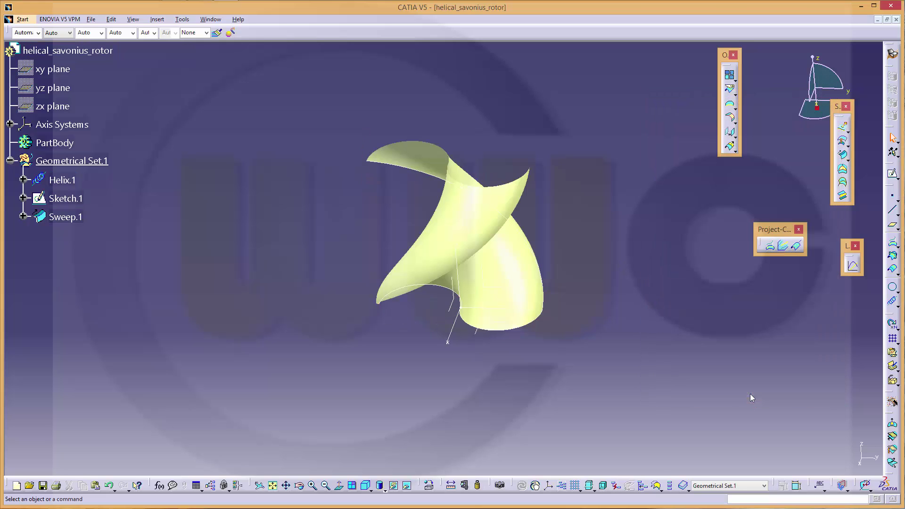
Step: Edit Helix.1 to a 200 mm height and a 400 mm pitch
middle_drag(594, 248, 572, 235)
ctrl+middle_drag(265, 207, 193, 217)
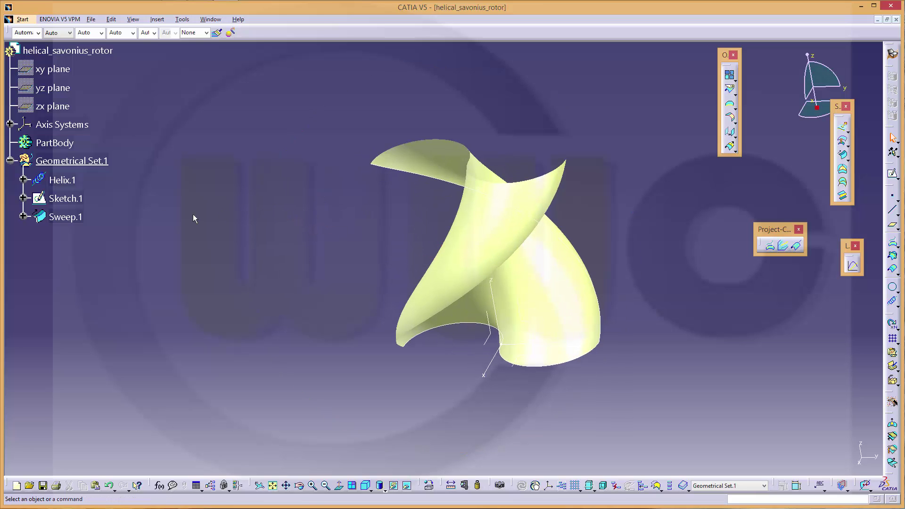
double_click(66, 181)
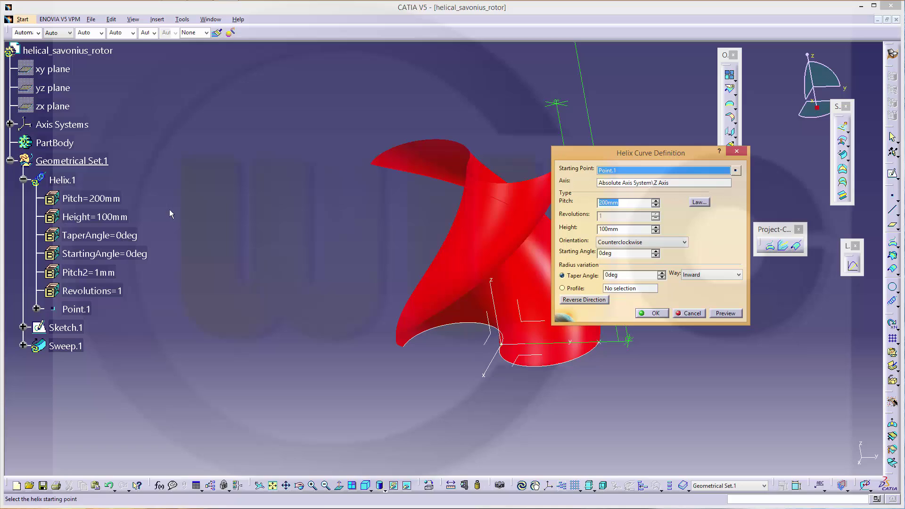
click(628, 230)
drag(627, 230, 558, 226)
text(200)
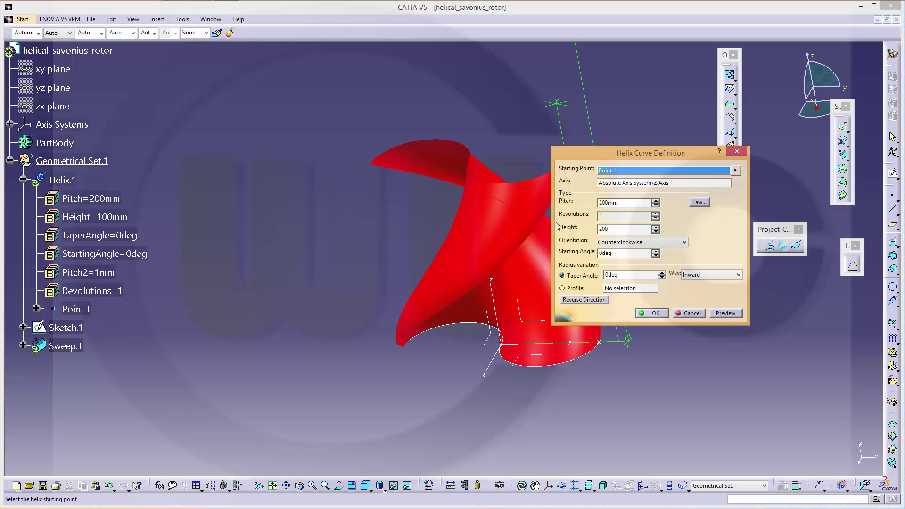
click(628, 204)
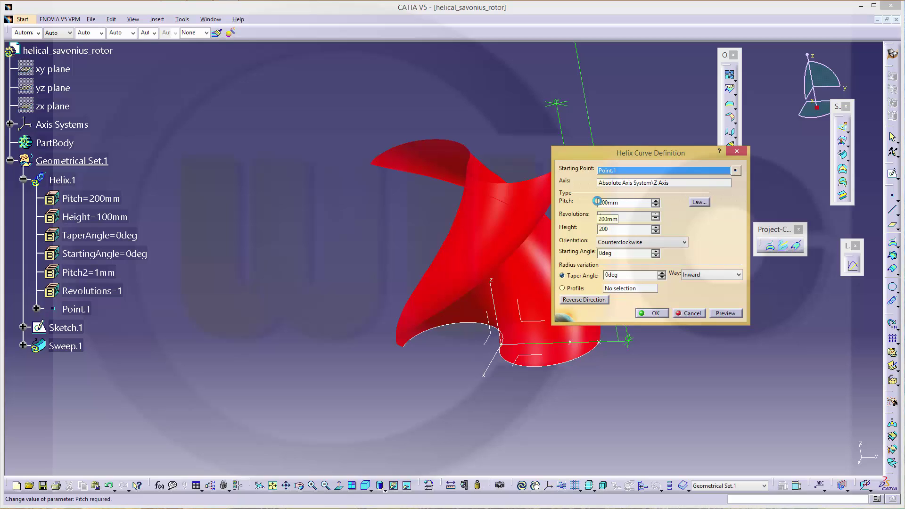
text(400)
click(656, 313)
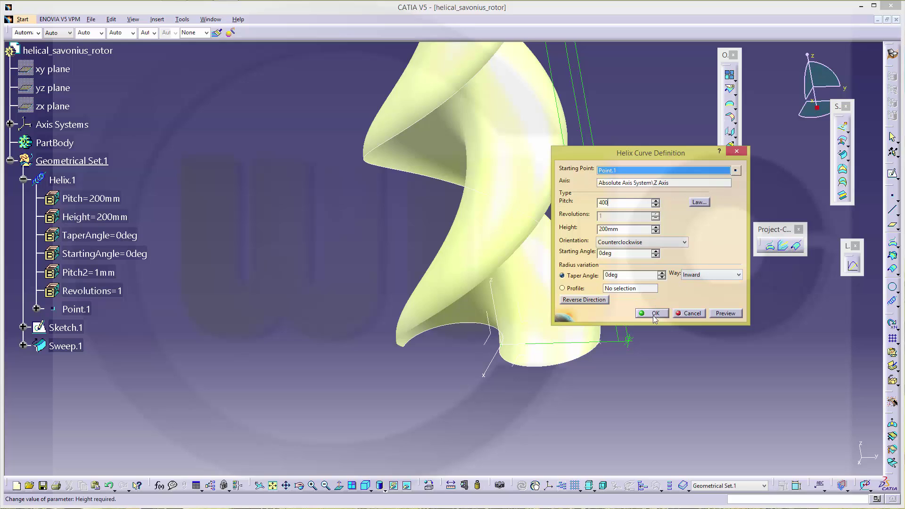
middle_drag(622, 215, 641, 189)
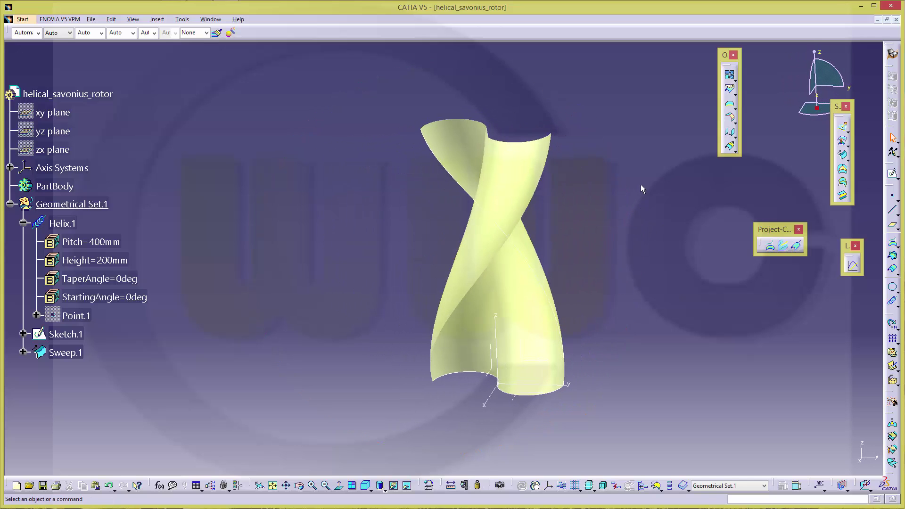
Step: In Part Design, thicken Sweep.1 with 0,5 mm first and second offsets
click(893, 54)
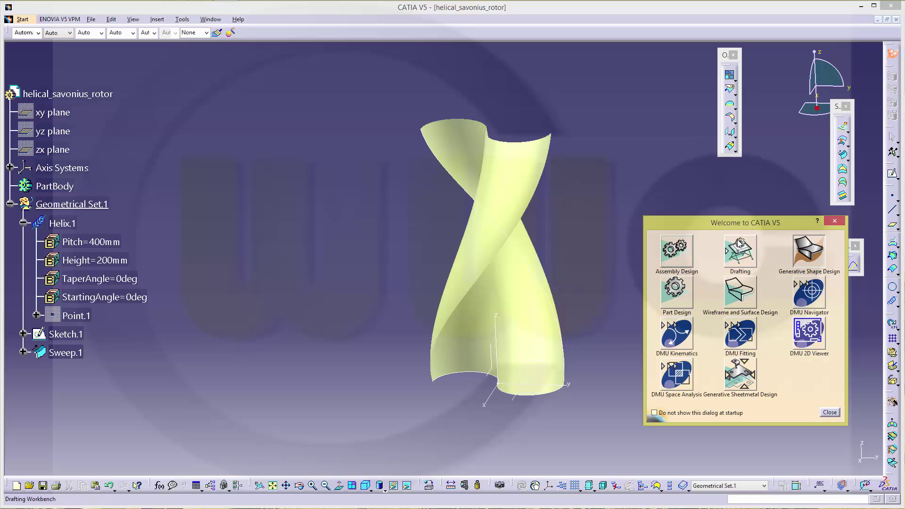
click(682, 292)
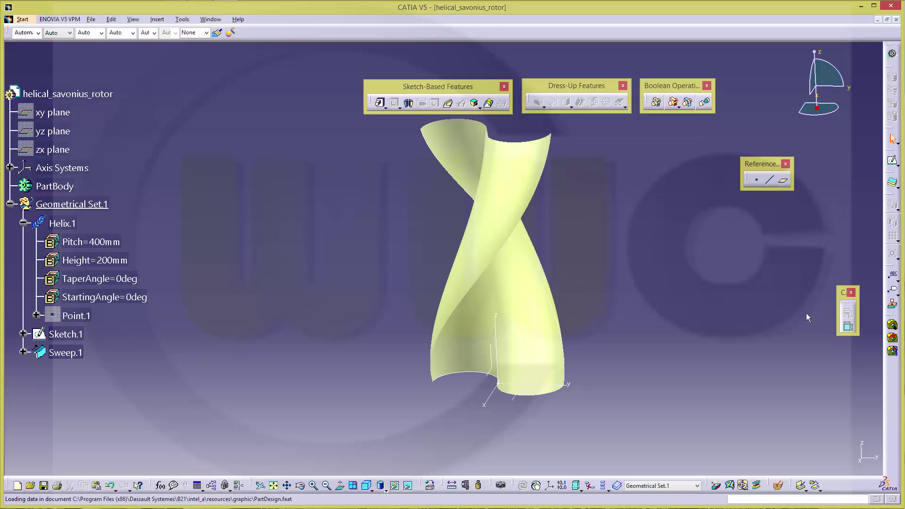
click(894, 186)
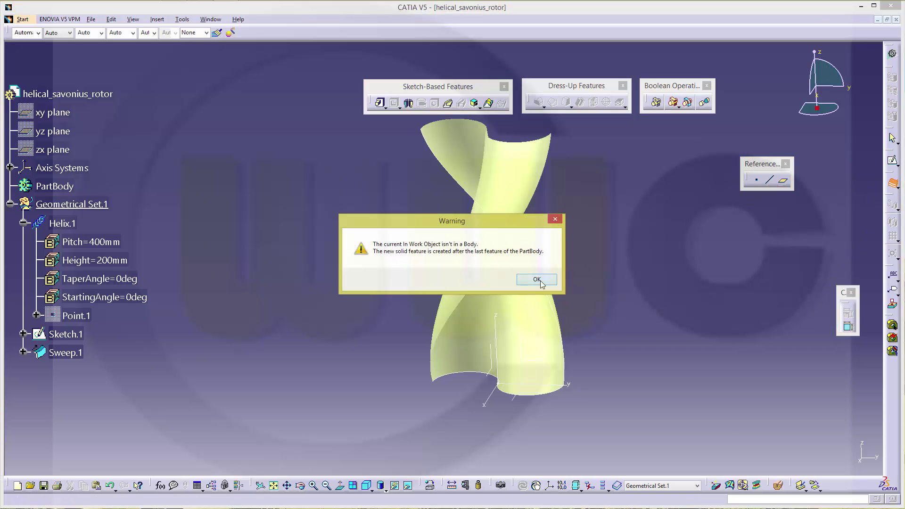
click(537, 280)
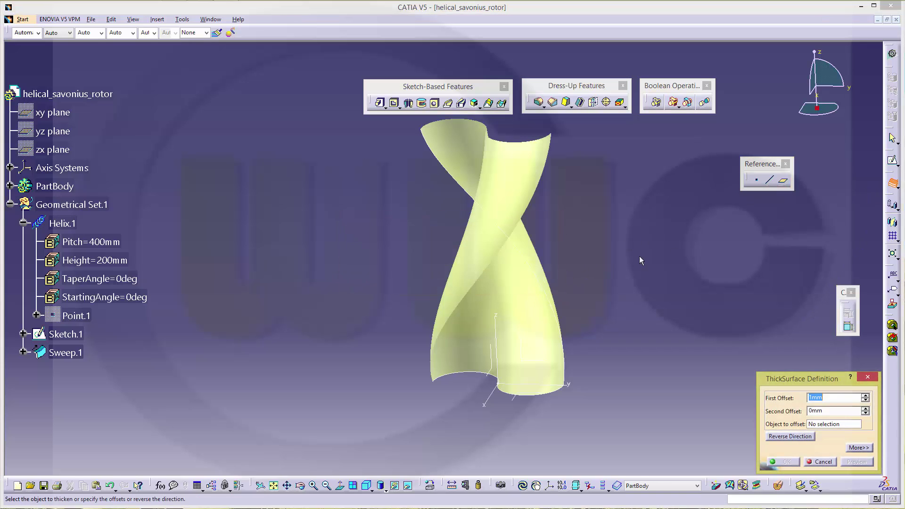
click(527, 188)
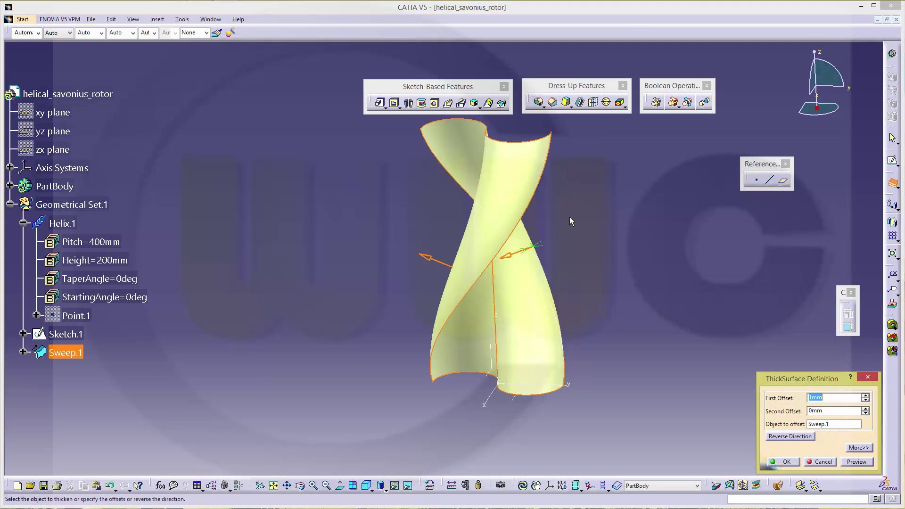
middle_drag(586, 236, 499, 319)
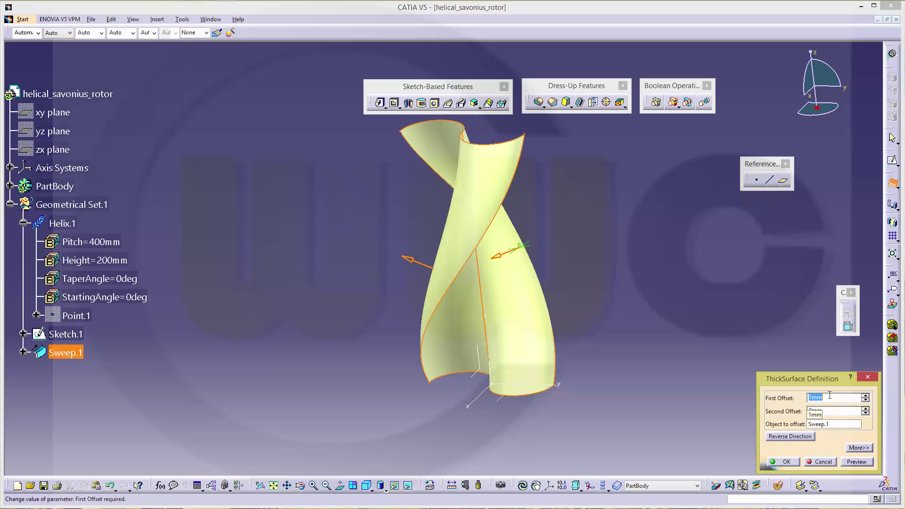
text(0,5)
key(Return)
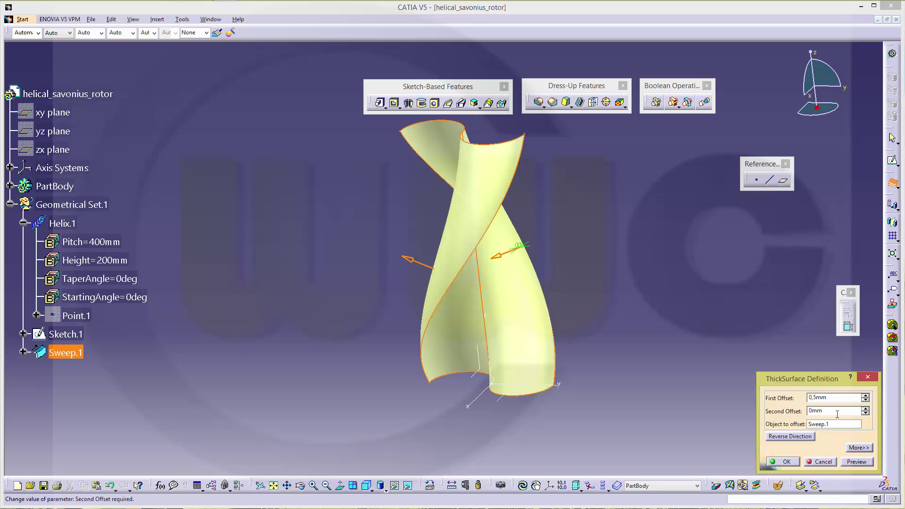
double_click(837, 414)
text(0,5)
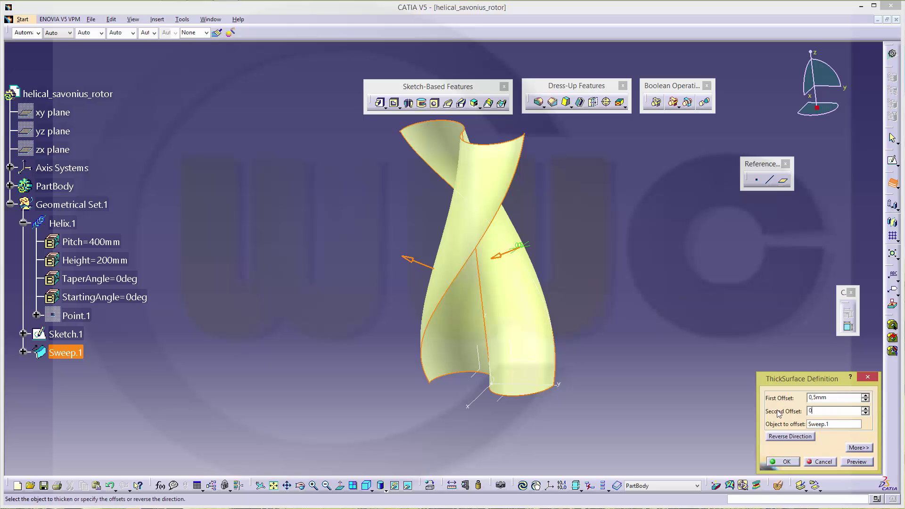
click(781, 464)
middle_drag(619, 338, 583, 297)
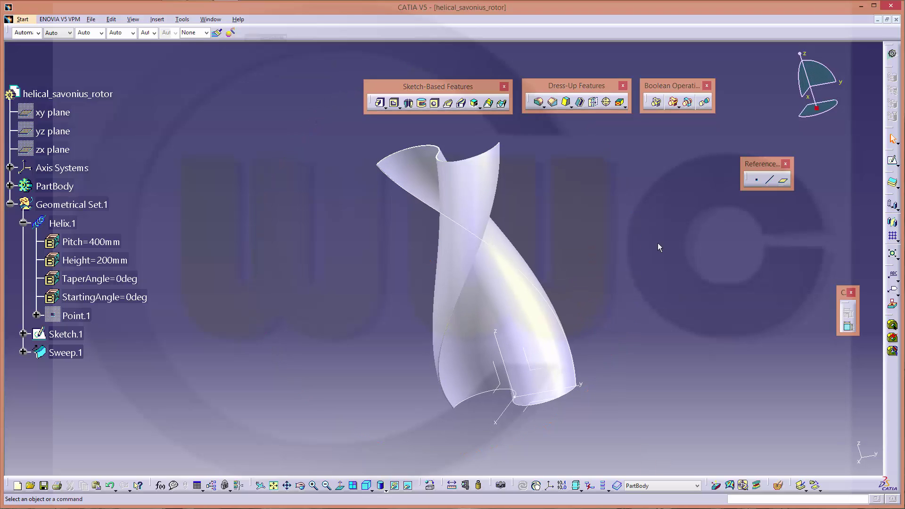